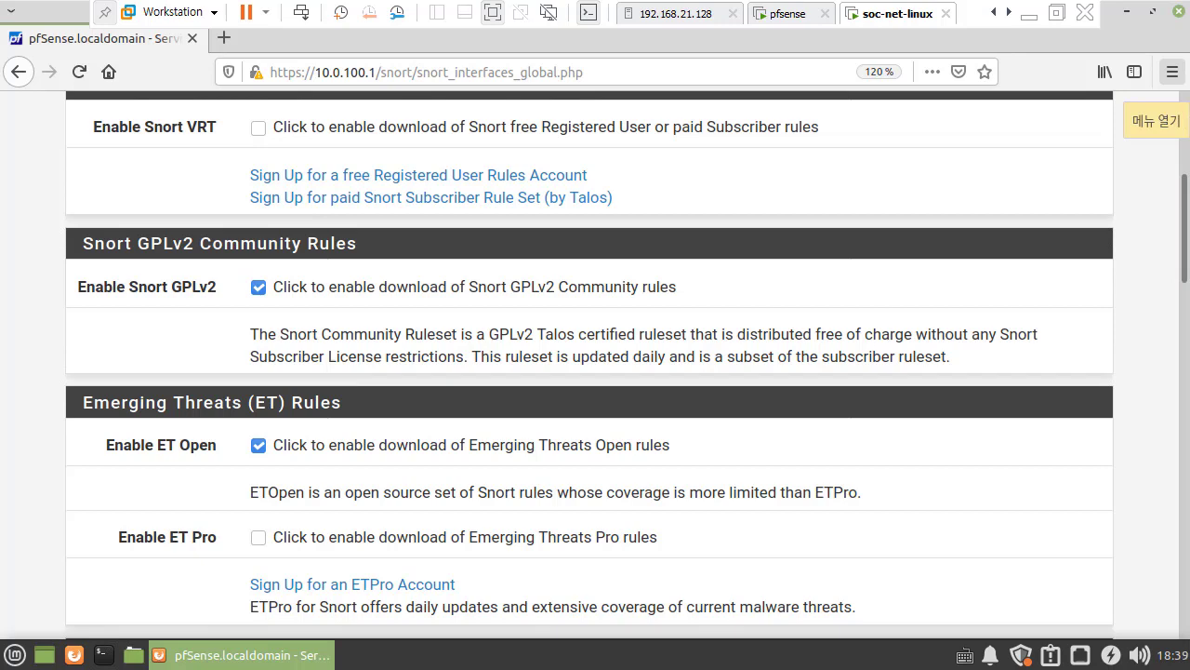
Switch to Chrome and open the Snort Rules and IDS Software Download result from the "snort rule download" search
key("alt+Tab")
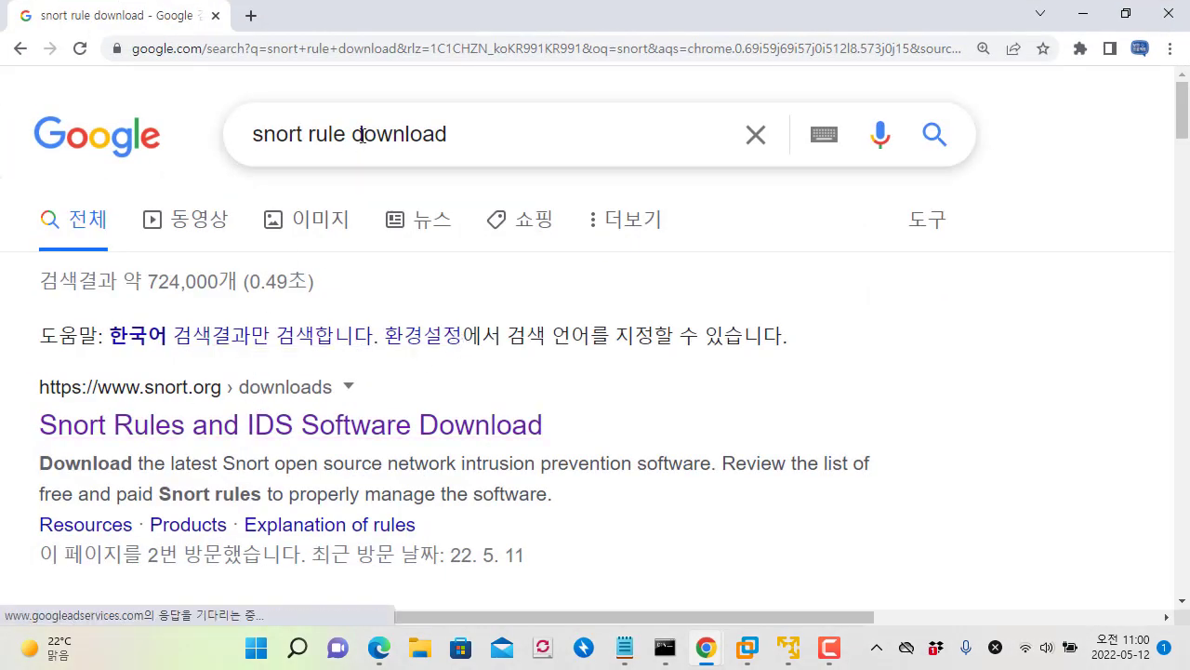
triple_click(431, 130)
left_click(989, 322)
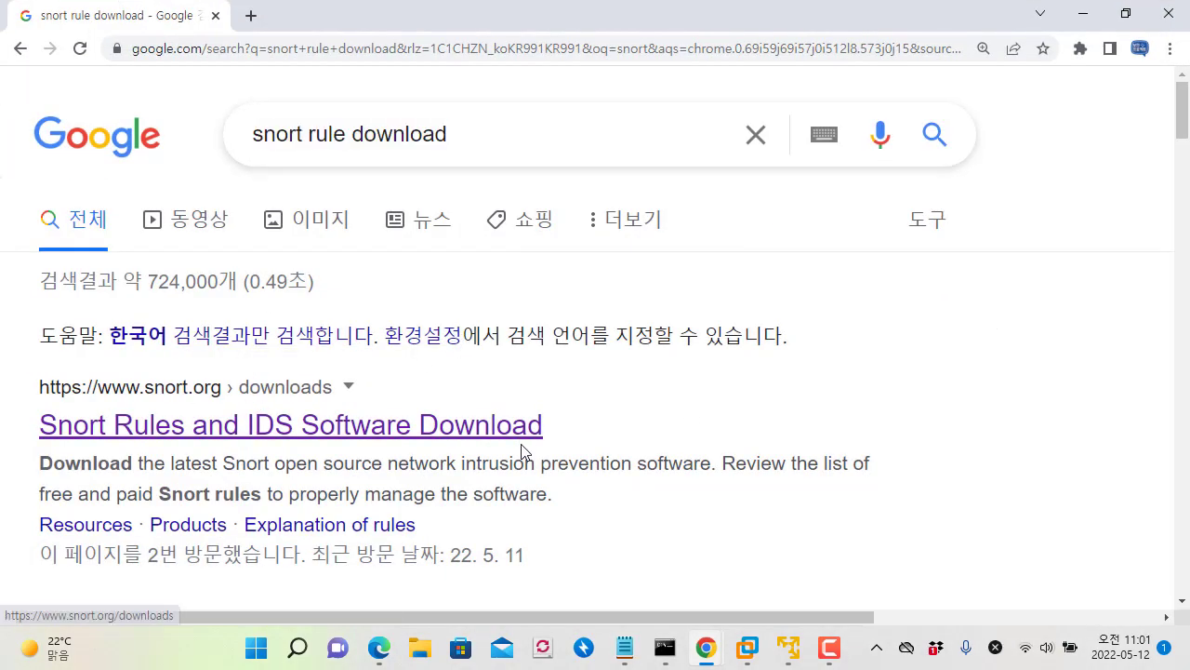
left_click(235, 420)
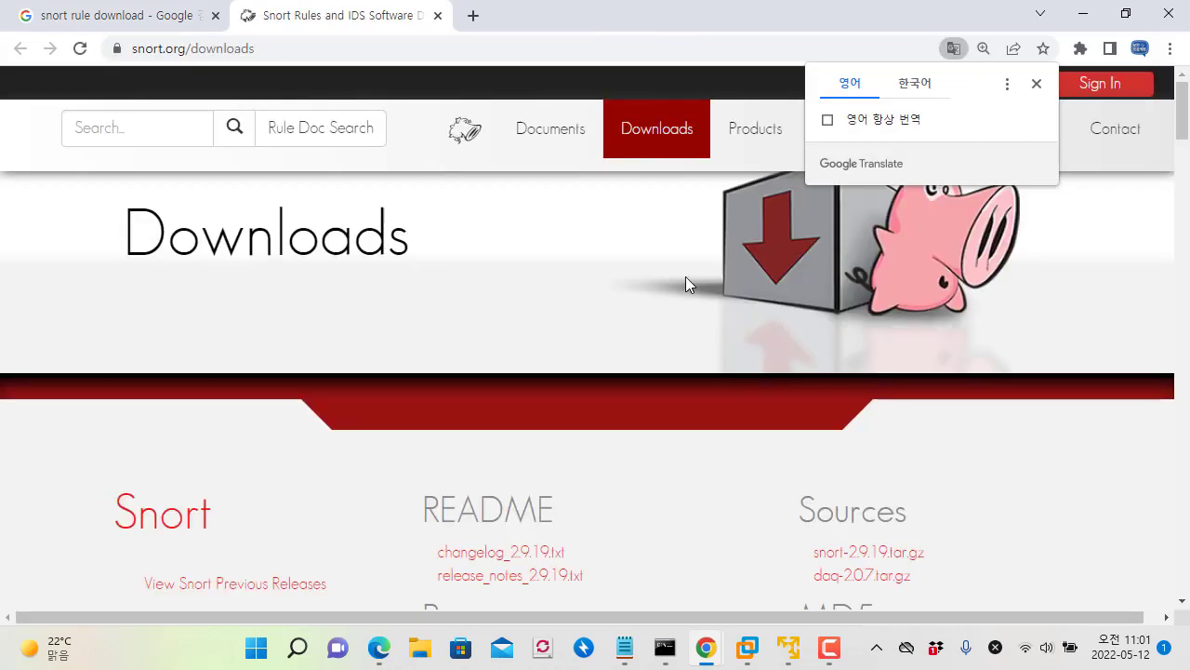
left_click(1037, 84)
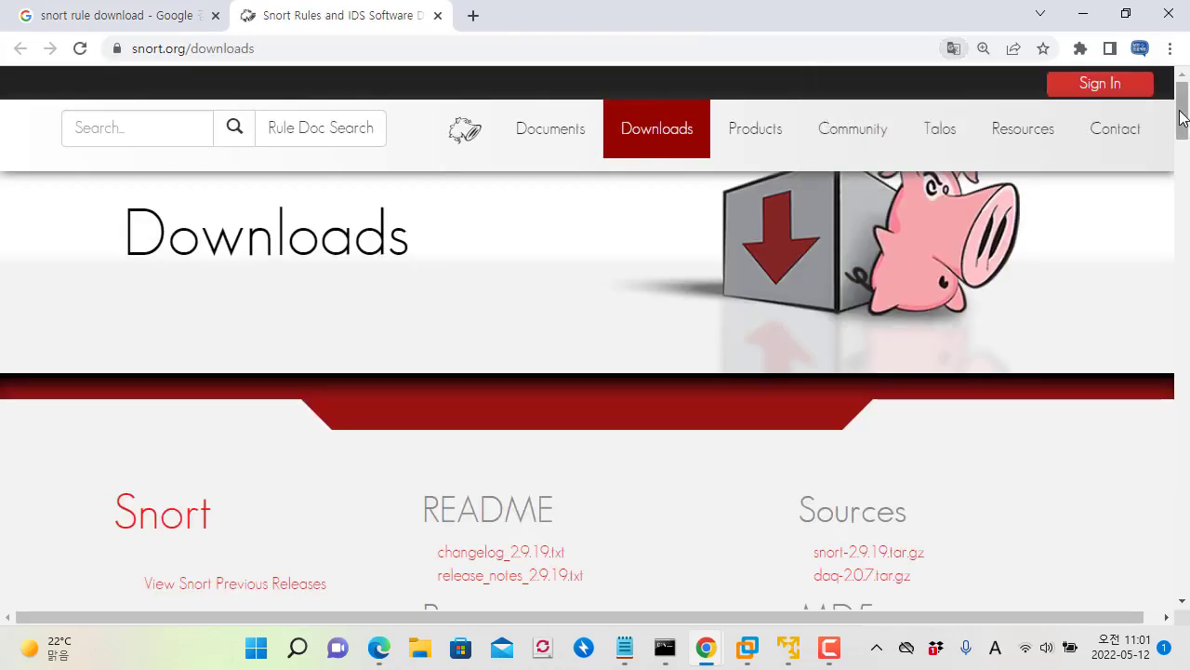
Examine the Community rule packages for Snort v3.0 and v2.9 on the Snort downloads page and return to pfSense
left_click_drag(1182, 114, 1172, 243)
scroll(1171, 243, "up", 10)
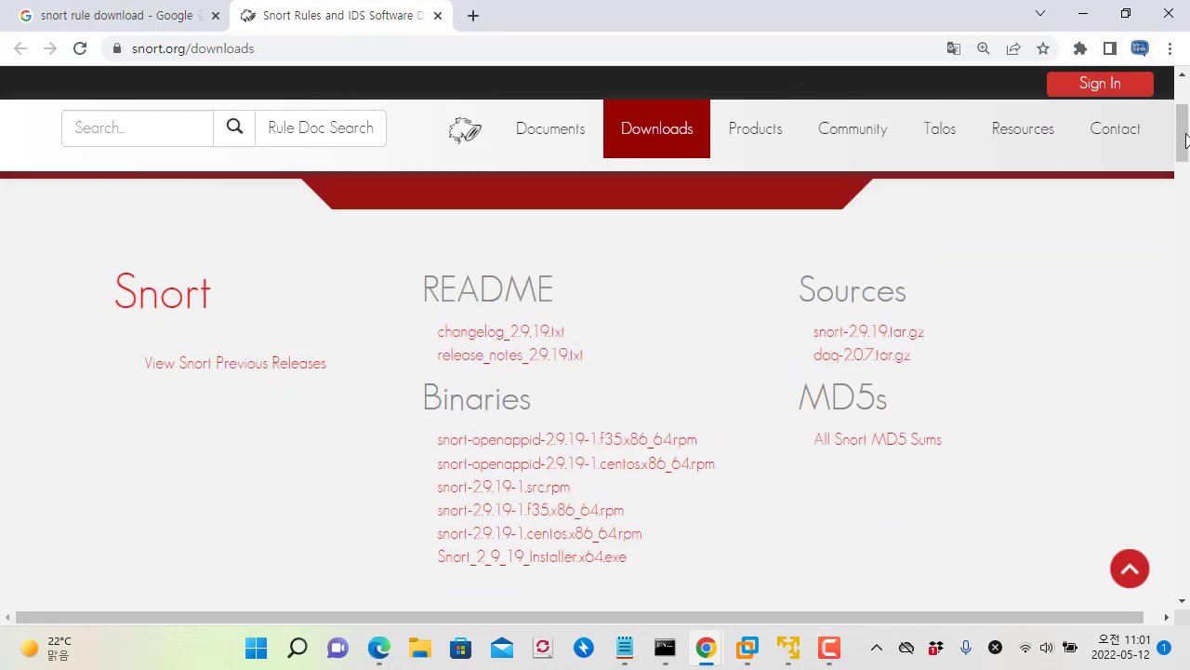
mouse_move(651, 157)
left_click(763, 189)
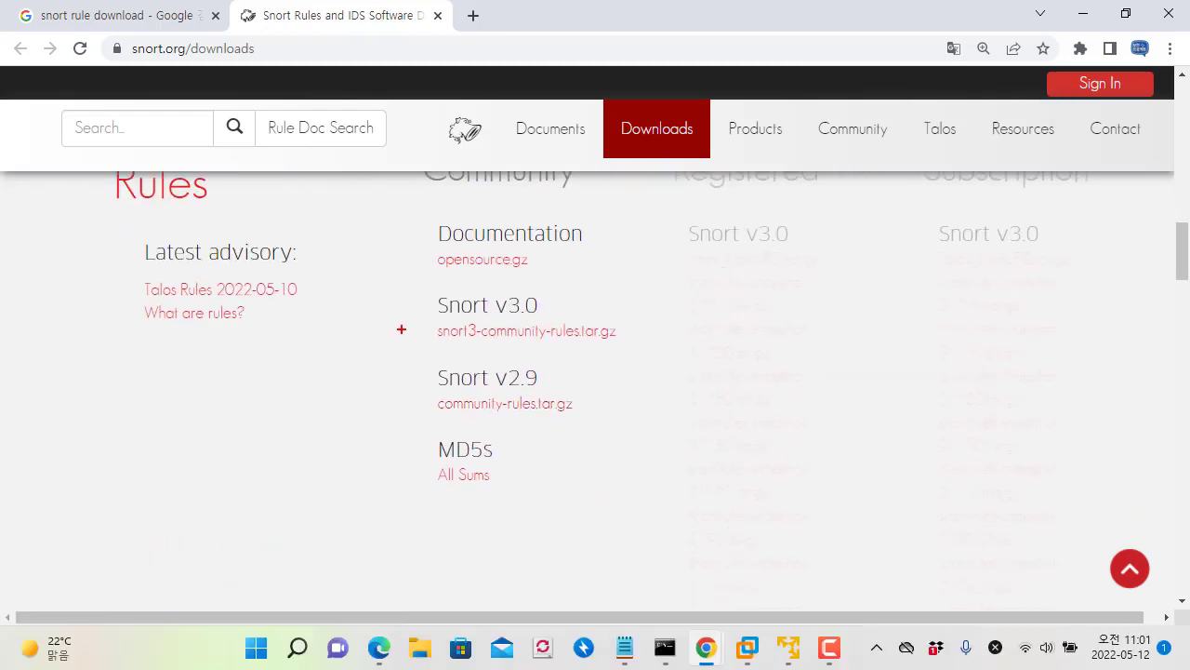
mouse_move(390, 287)
left_mouse_down()
mouse_move(647, 417)
mouse_move(525, 456)
left_mouse_up()
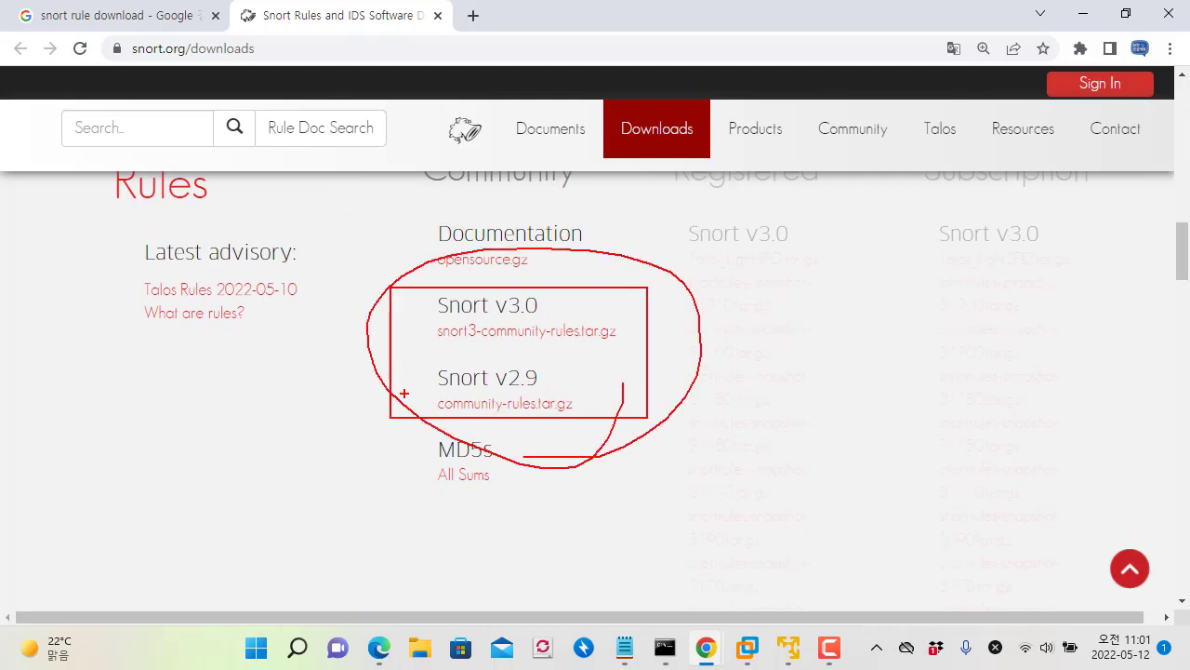
key("Escape")
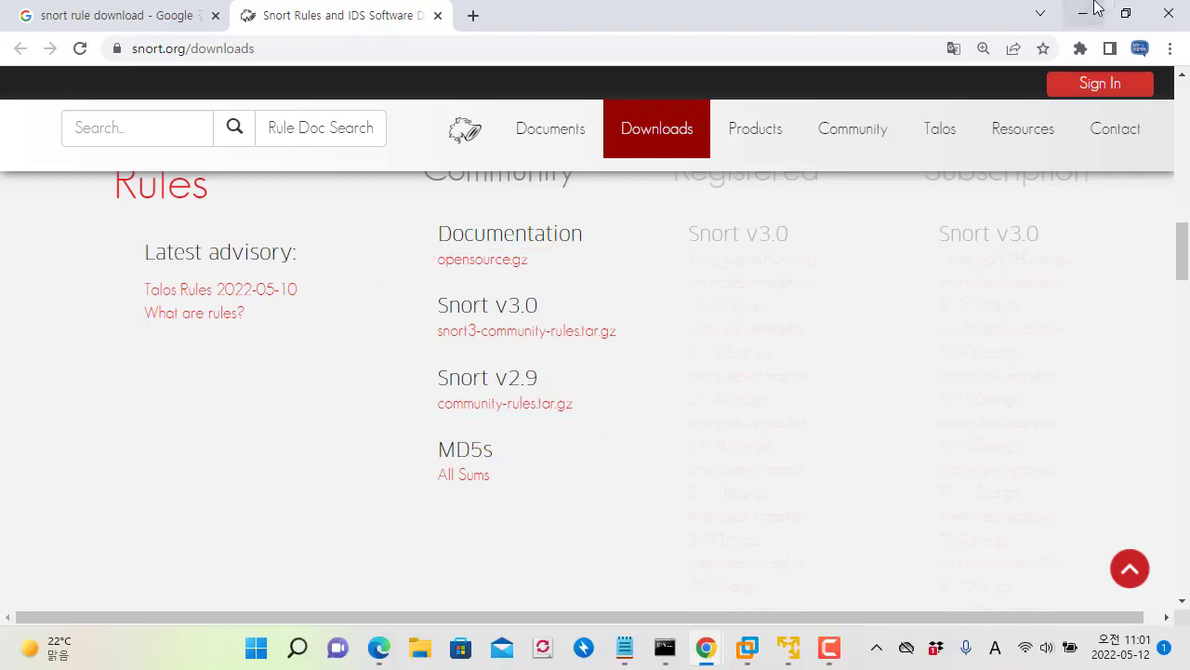
left_click(1085, 13)
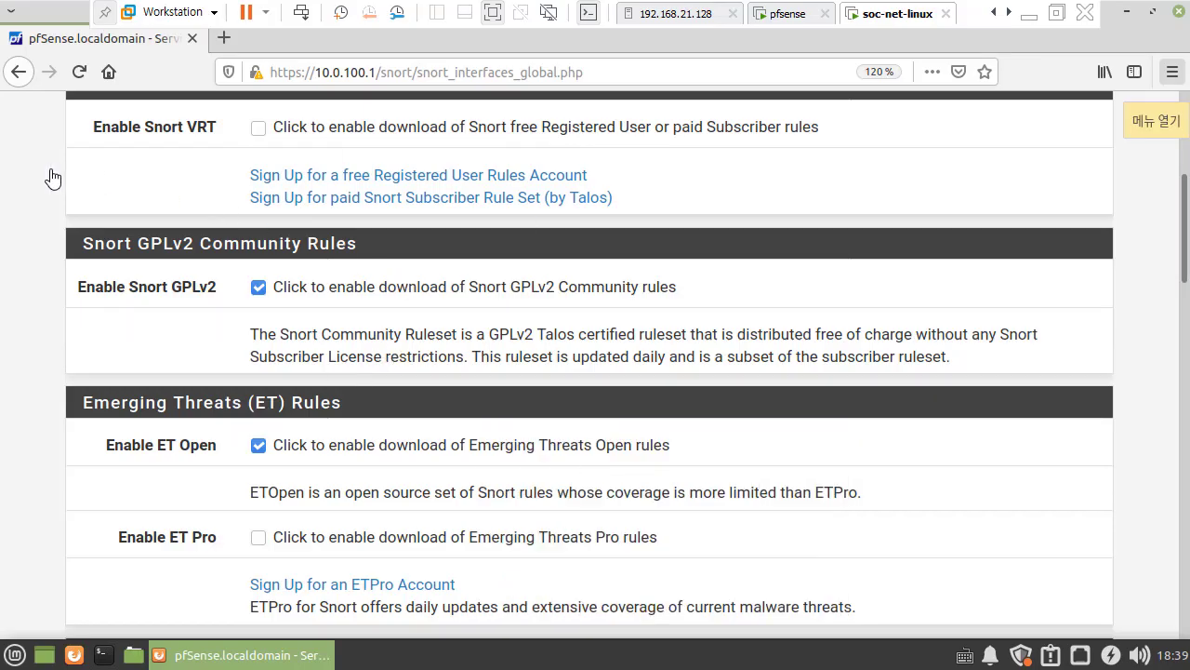
Review the rule download options in the Snort Global Settings, from Snort Subscriber Rules to the Rules Update Settings
scroll(36, 211, "up", 2)
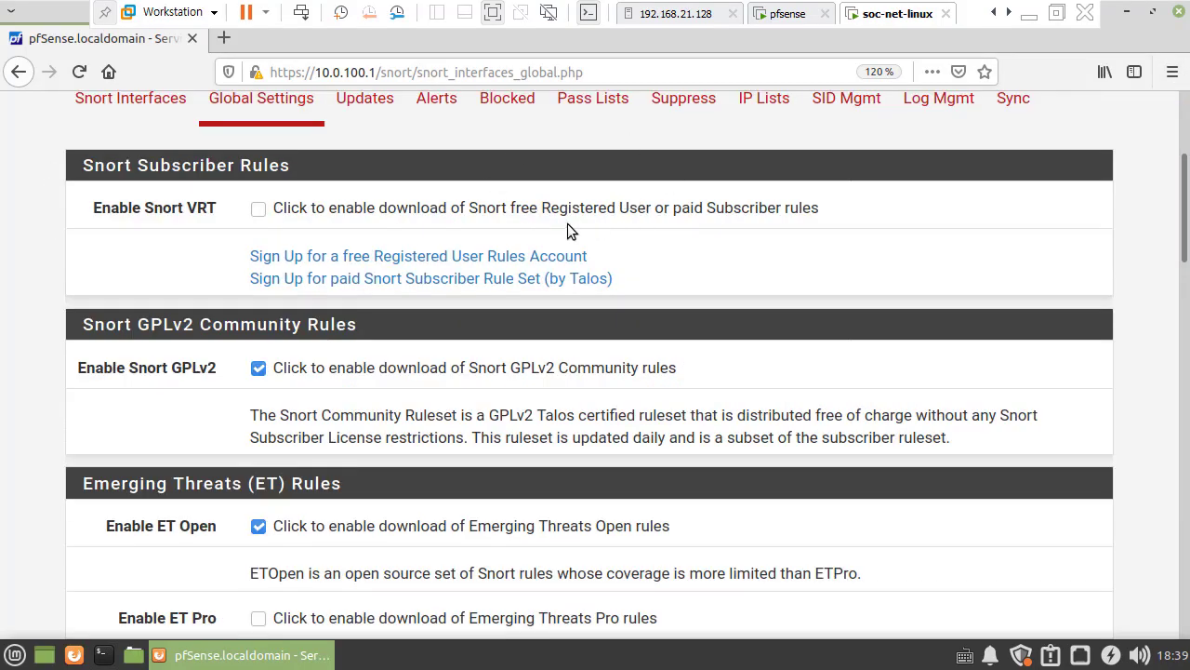
scroll(187, 342, "down", 2)
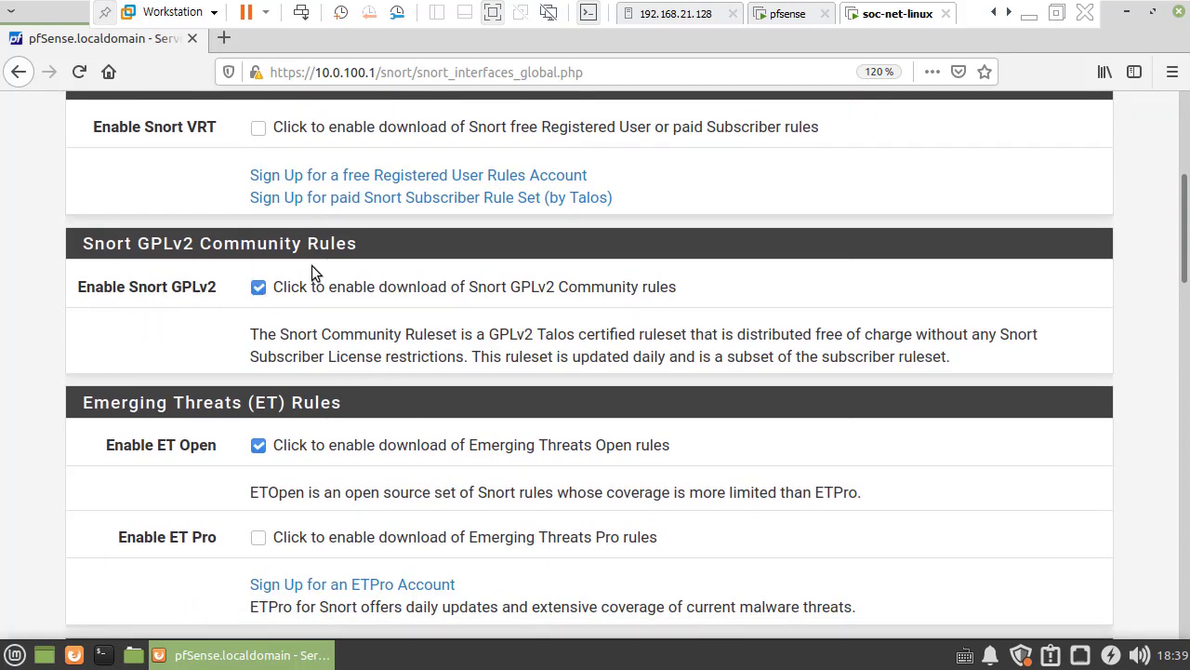
scroll(306, 427, "down", 2)
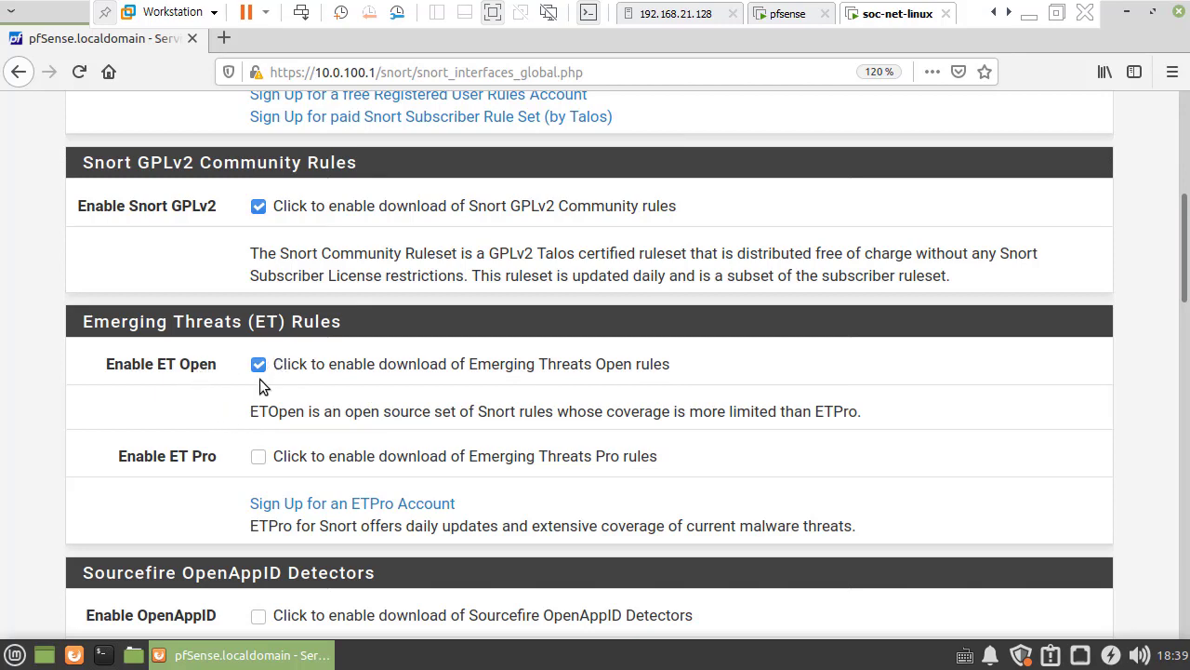
scroll(260, 379, "down", 5)
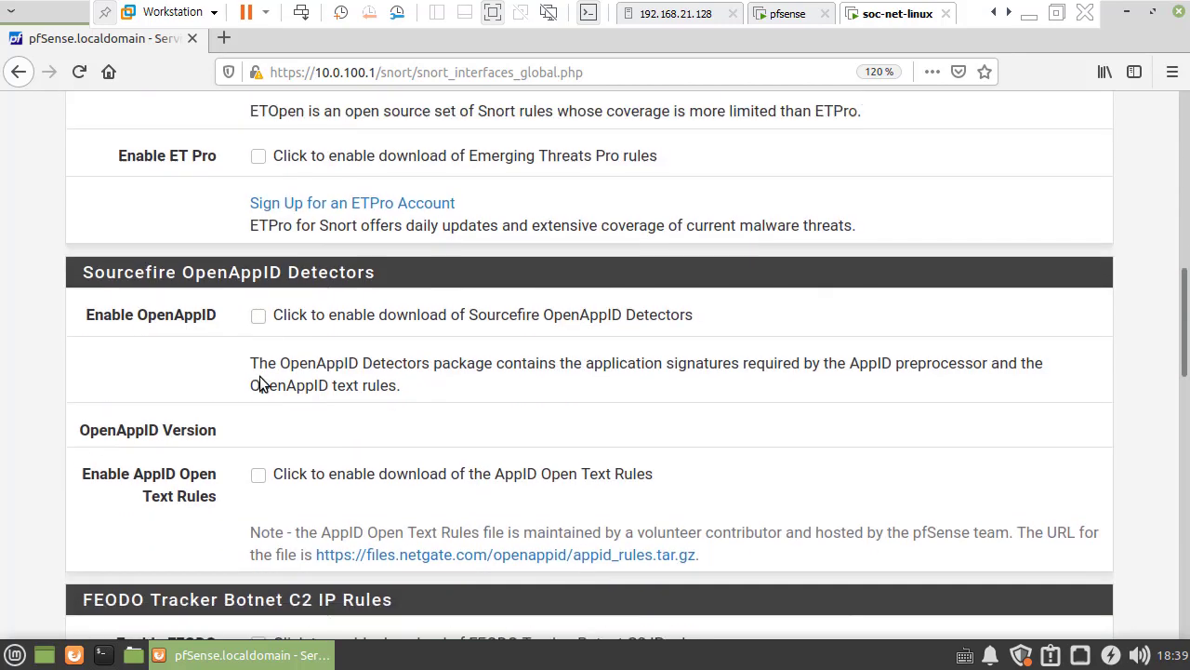
scroll(260, 376, "up", 4)
scroll(259, 375, "up", 4)
scroll(260, 381, "up", 1)
scroll(259, 382, "down", 12)
scroll(259, 376, "down", 7)
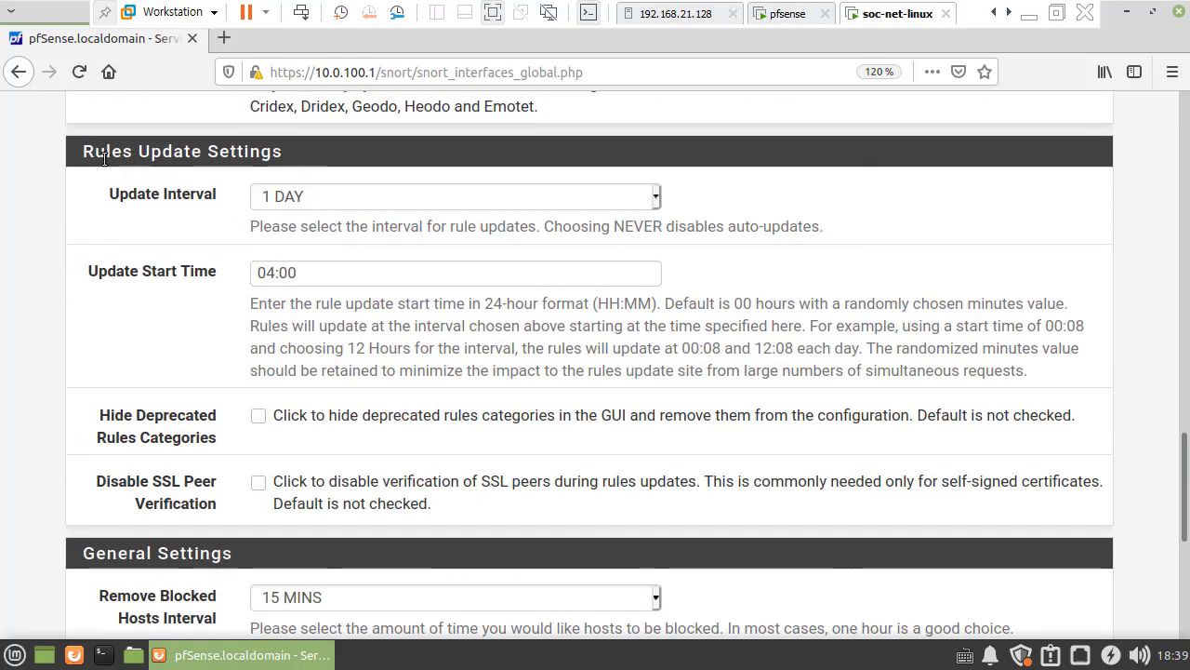
Set the Update Interval in the Rules Update Settings to 1 DAY
left_click_drag(287, 154, 82, 156)
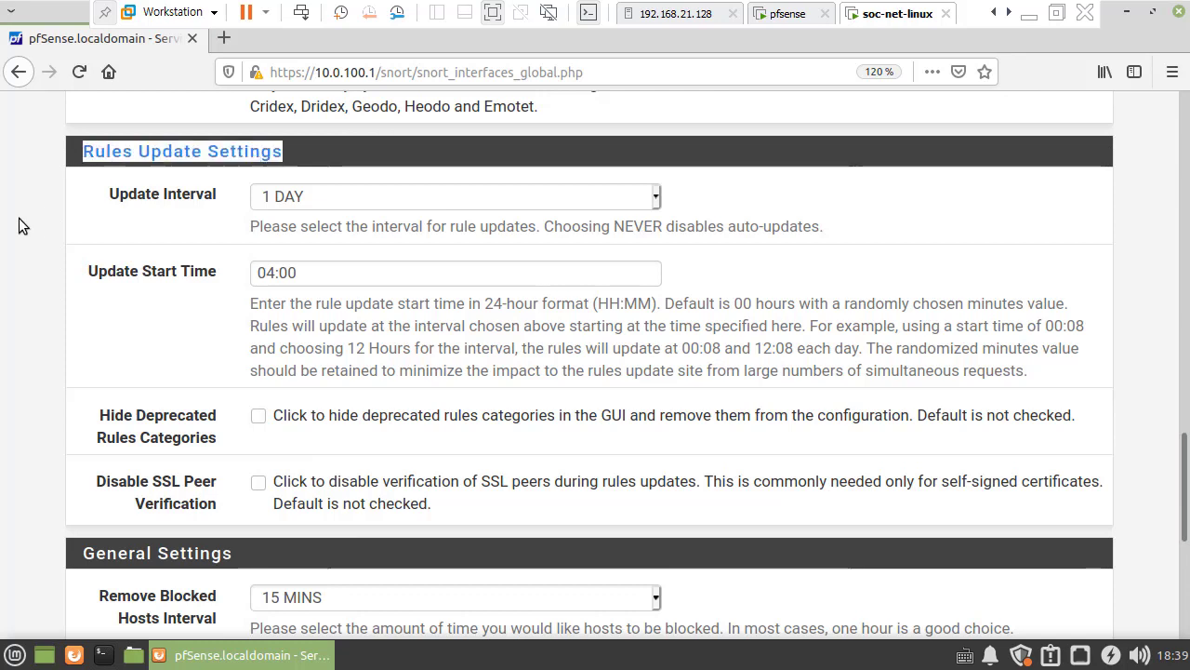
left_click(147, 214)
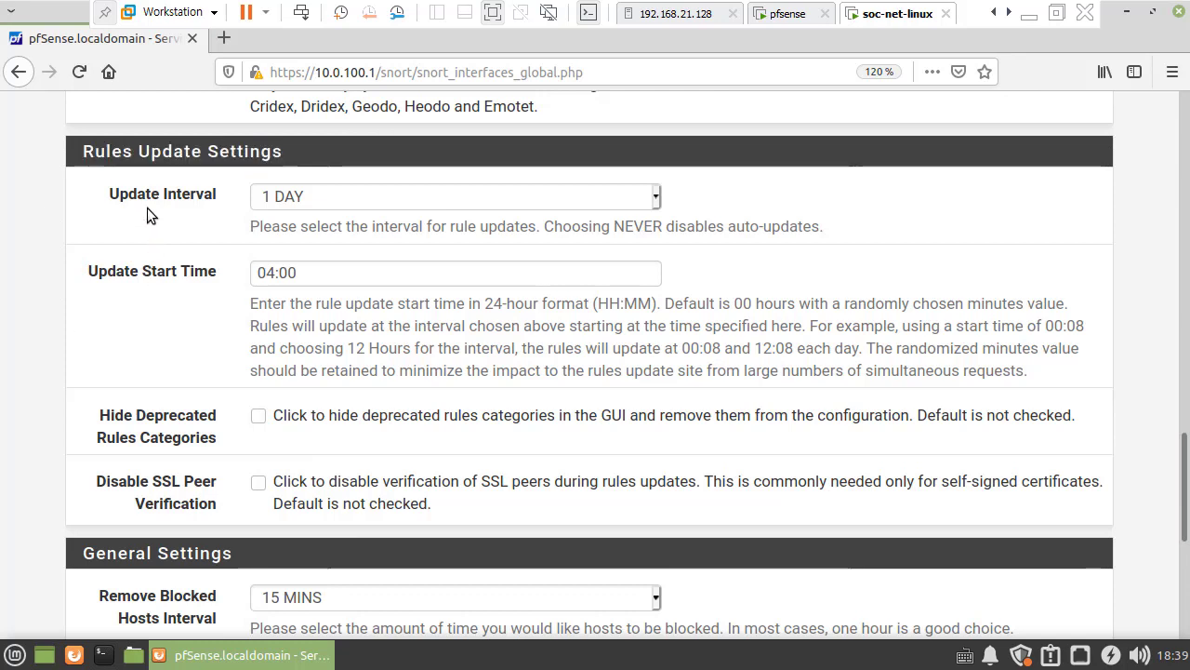
left_click(295, 204)
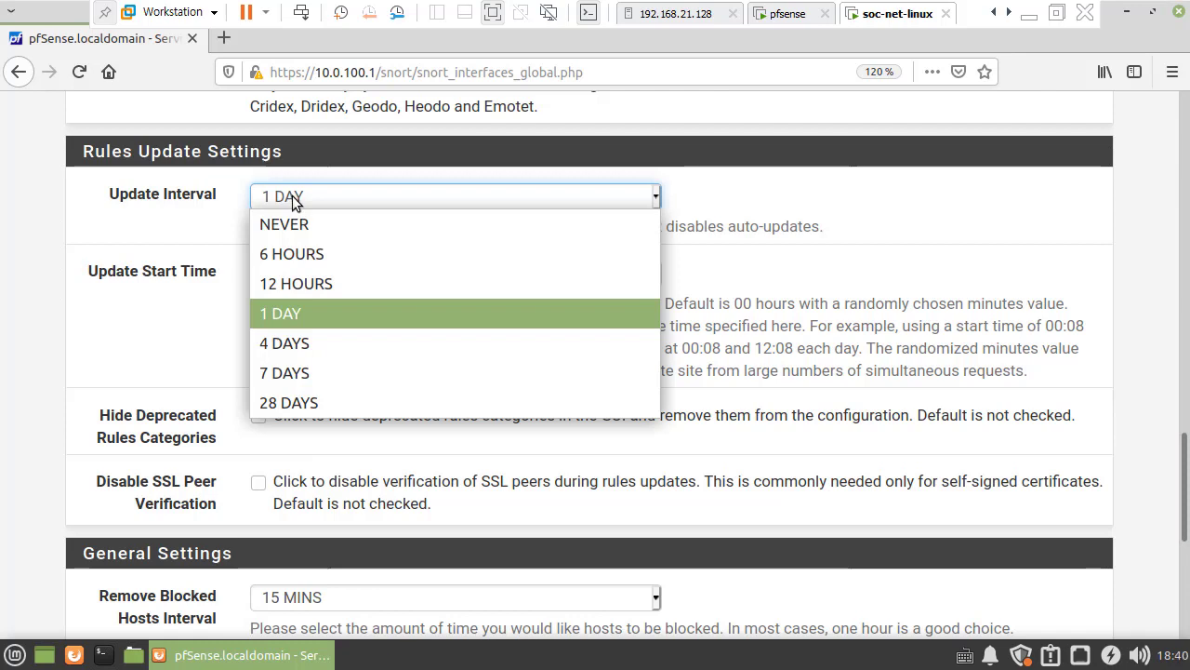
left_click(289, 317)
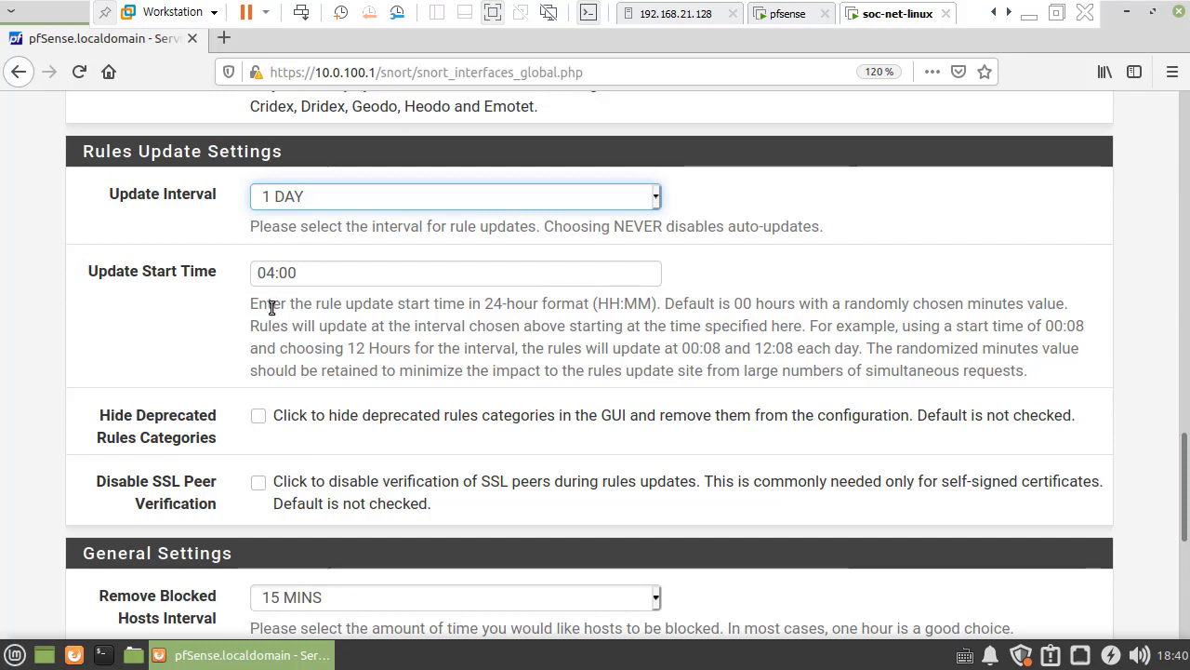
Try NEVER as the rules Update Interval and set it back to 1 DAY
left_click(322, 199)
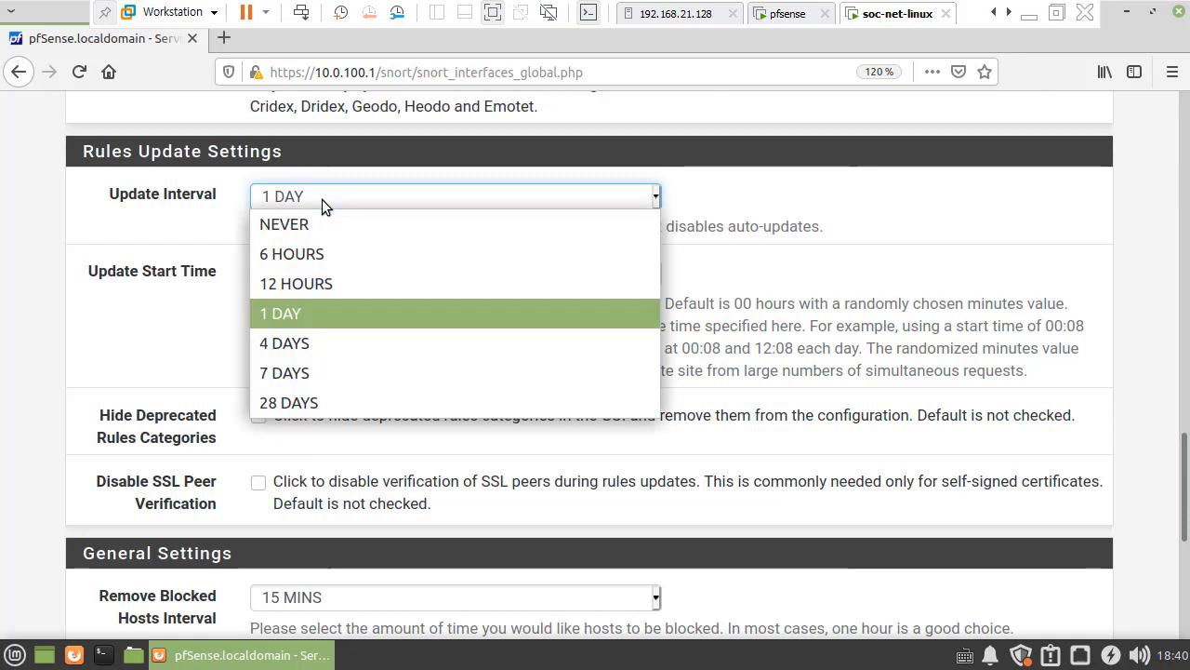
left_click(311, 228)
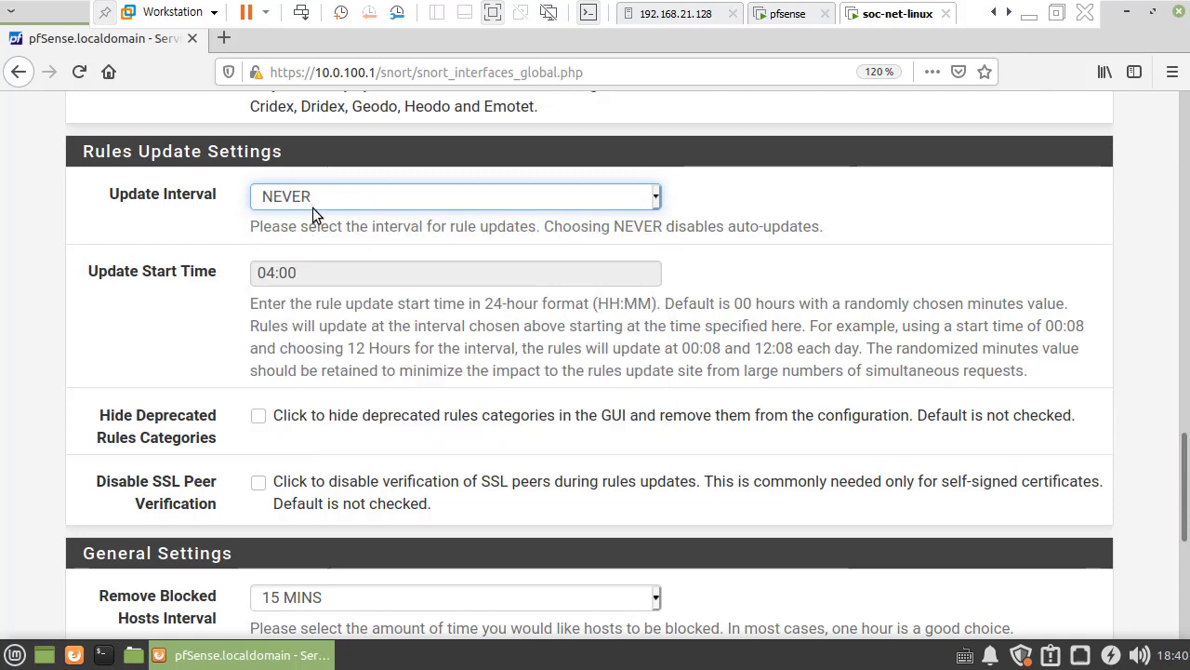
left_click(312, 206)
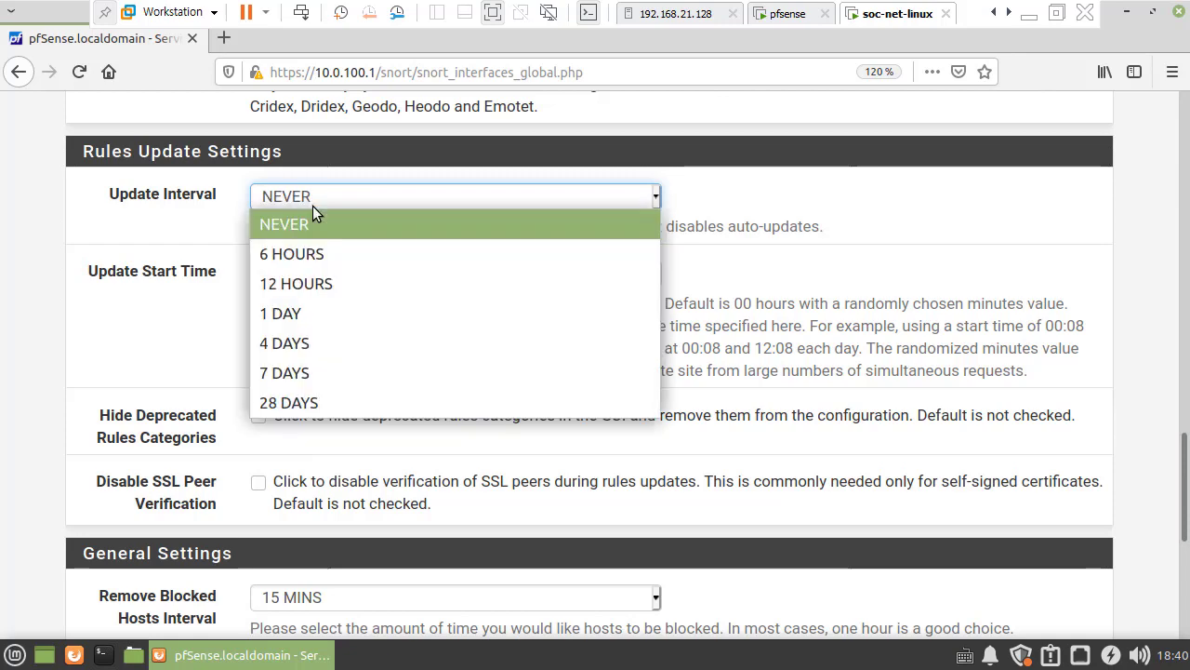
left_click(293, 314)
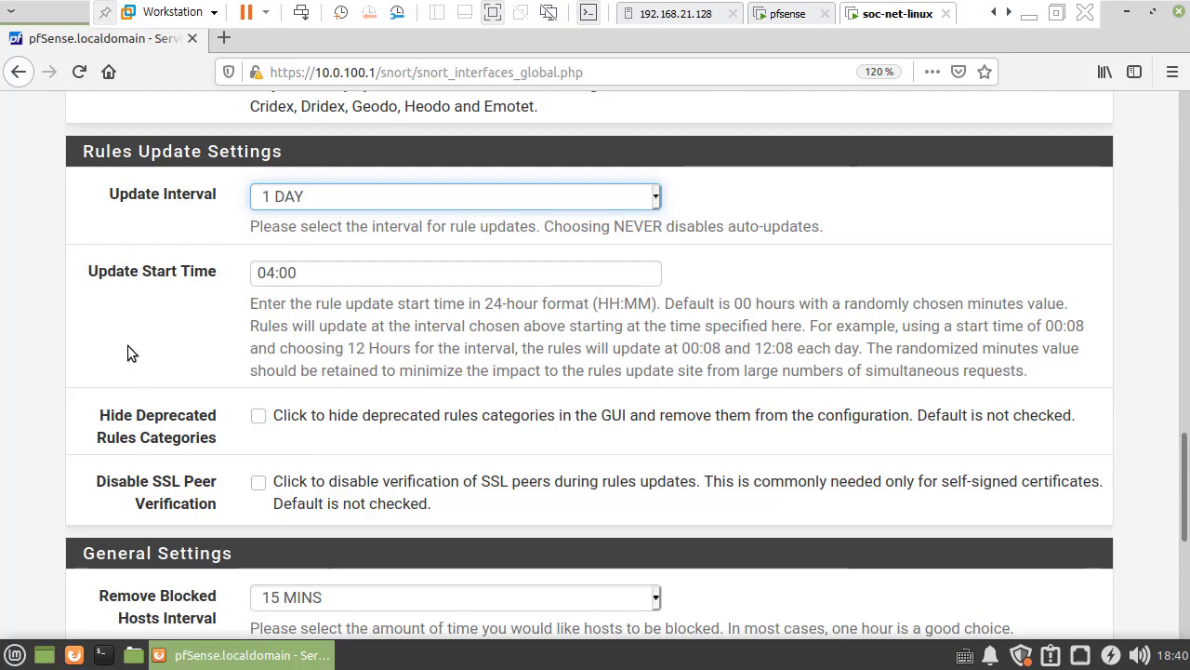
Check the available Remove Blocked Hosts Interval options without changing the selection and save the Snort global settings
scroll(81, 346, "down", 5)
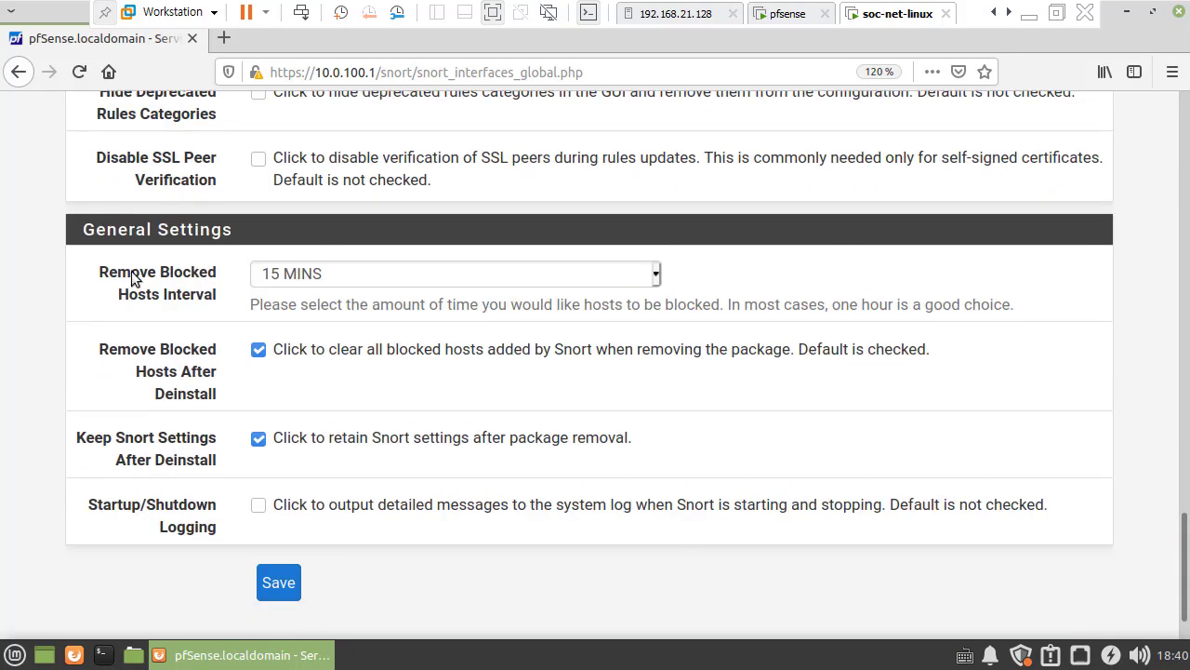
left_click_drag(98, 234, 288, 239)
left_click(51, 250)
left_click(291, 280)
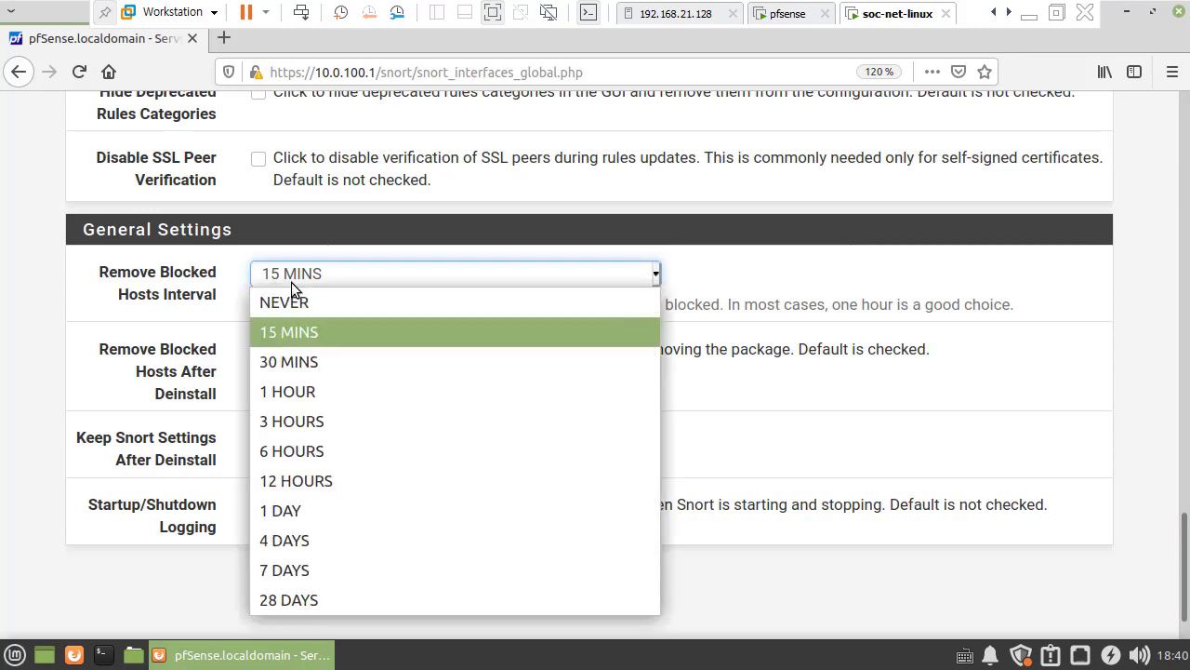
left_click(45, 284)
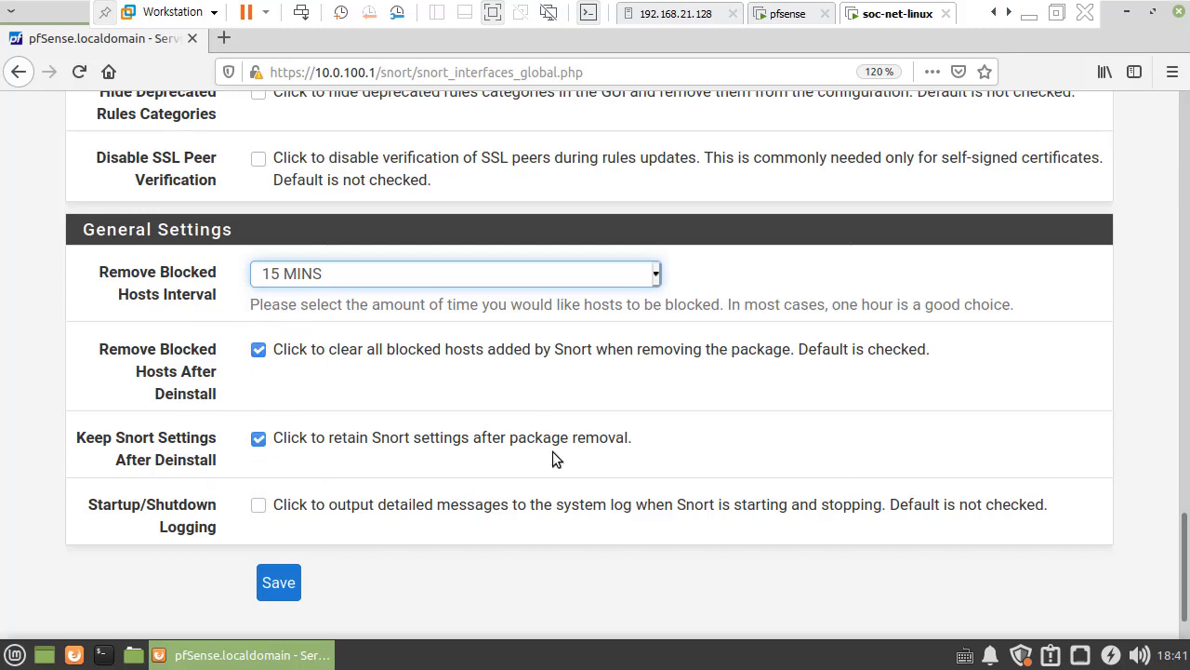
left_click(288, 585)
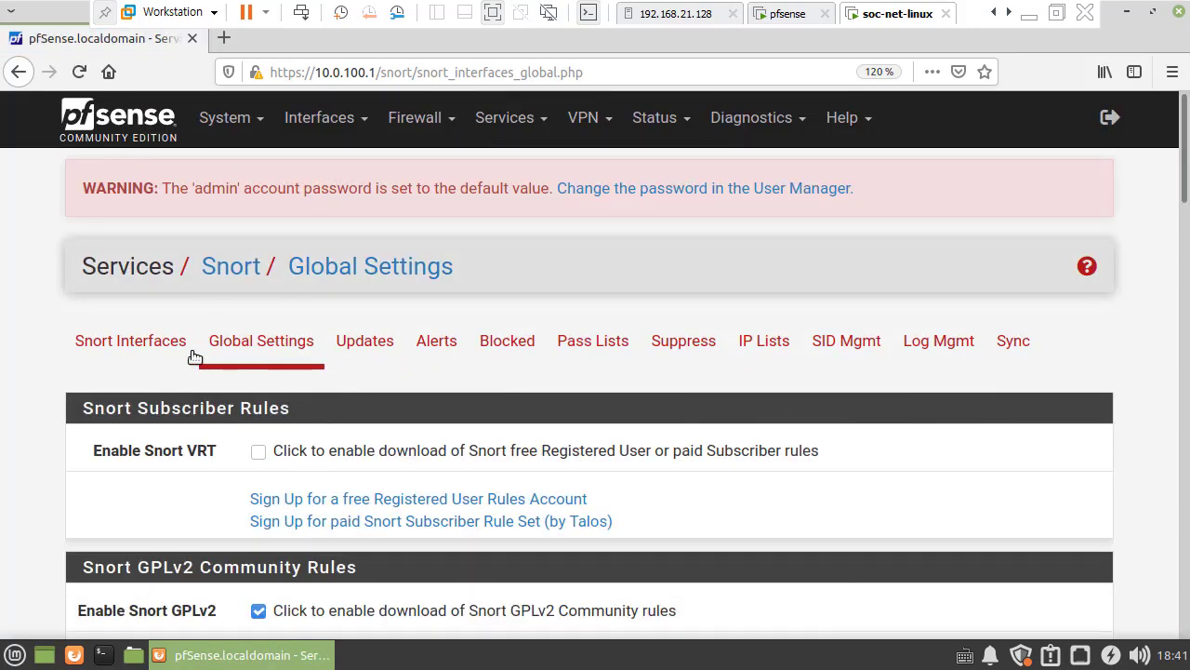
Add a new entry to the Snort interfaces and go through its WAN general settings to the Alert Settings
left_click(163, 355)
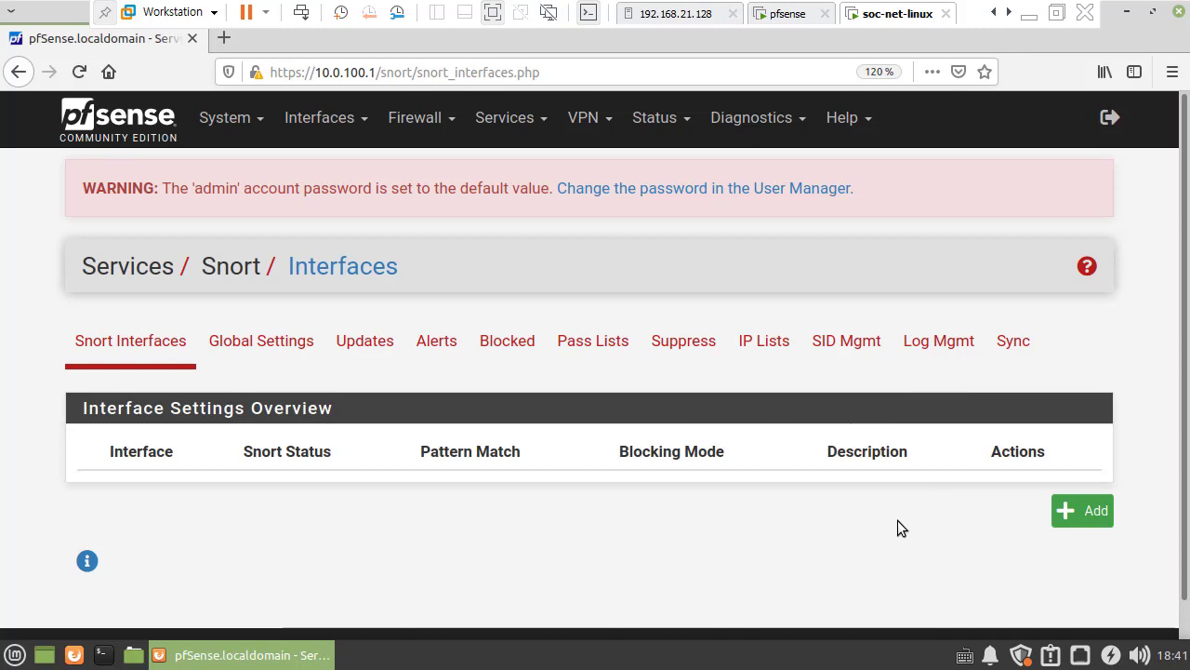
scroll(877, 460, "down", 1)
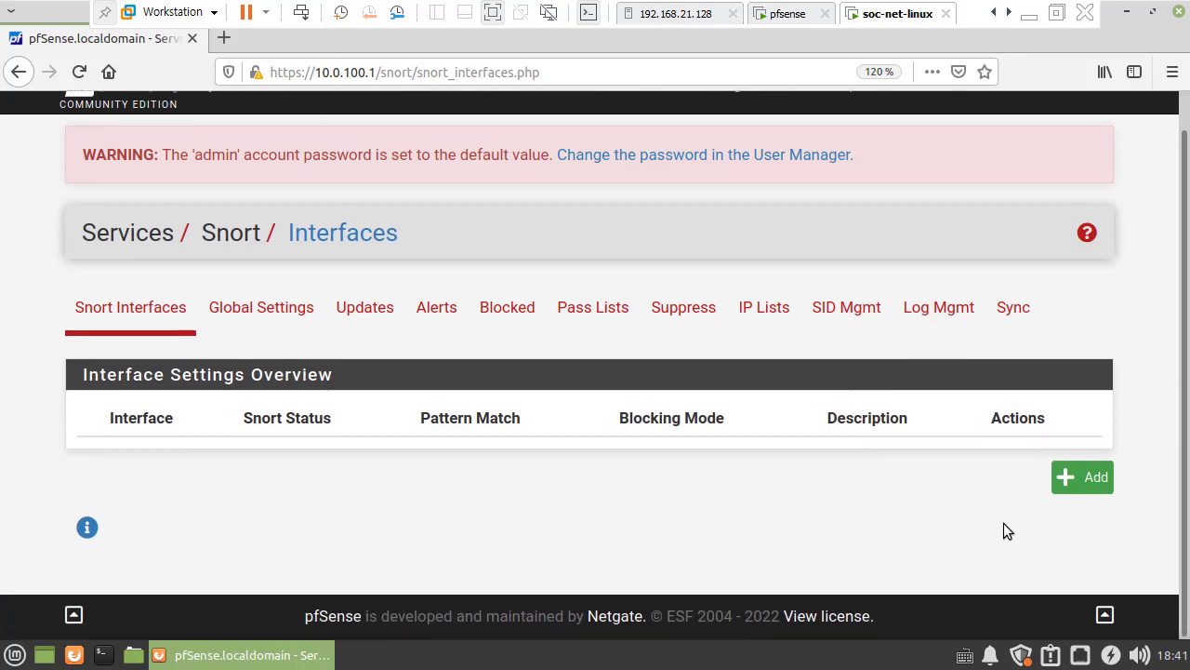
left_click(1088, 478)
scroll(335, 302, "down", 3)
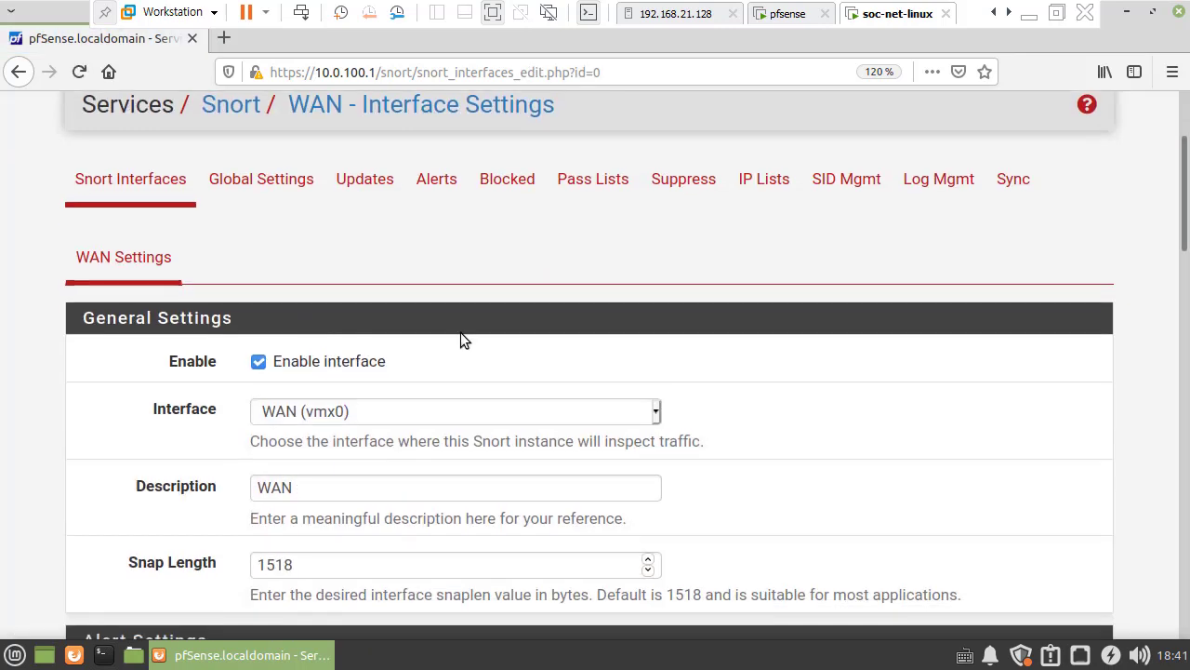
scroll(344, 317, "down", 2)
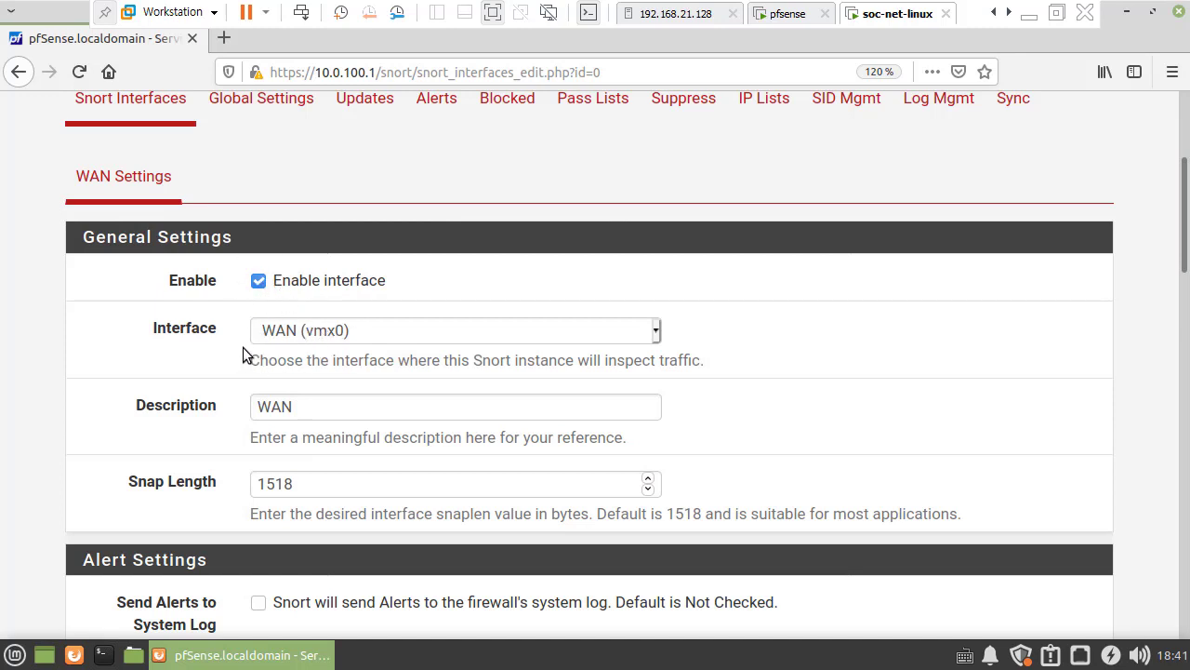
scroll(190, 365, "down", 3)
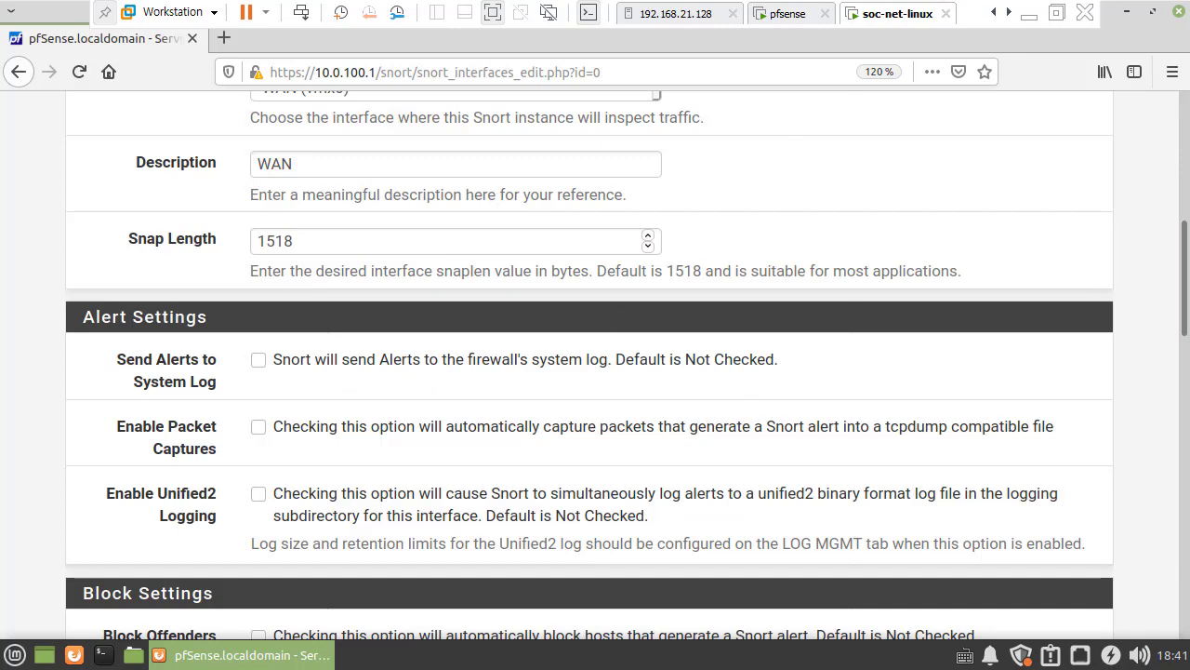
Switch to the security infrastructure PDF in Edge, examine the ESM, IDS and firewall placement in the network diagram, and return to pfSense
key("alt+Tab")
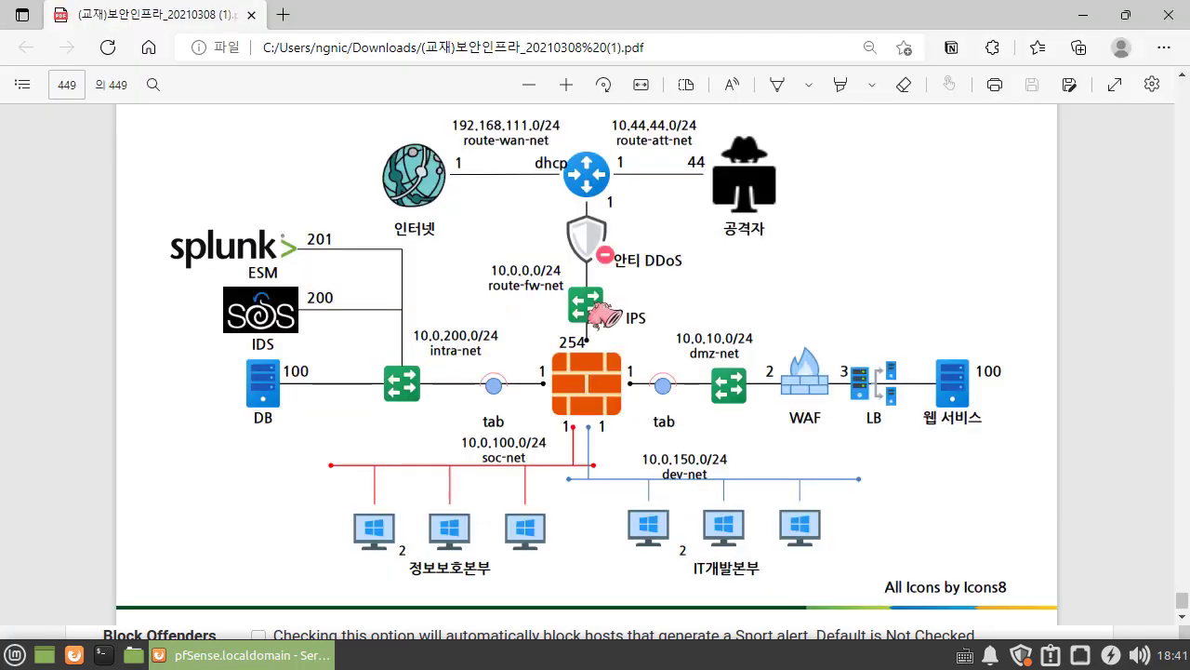
left_click_drag(333, 298, 209, 363)
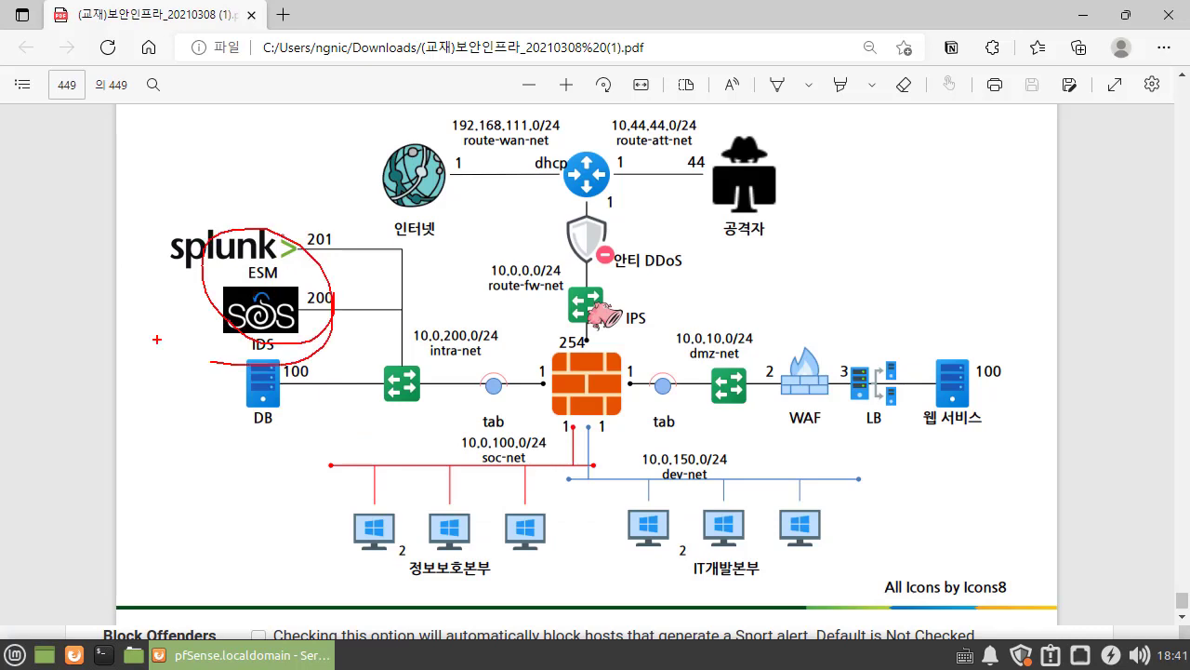
left_click_drag(642, 398, 623, 367)
mouse_move(549, 349)
left_mouse_down()
mouse_move(325, 374)
mouse_move(337, 354)
mouse_move(307, 172)
mouse_move(321, 404)
left_mouse_up()
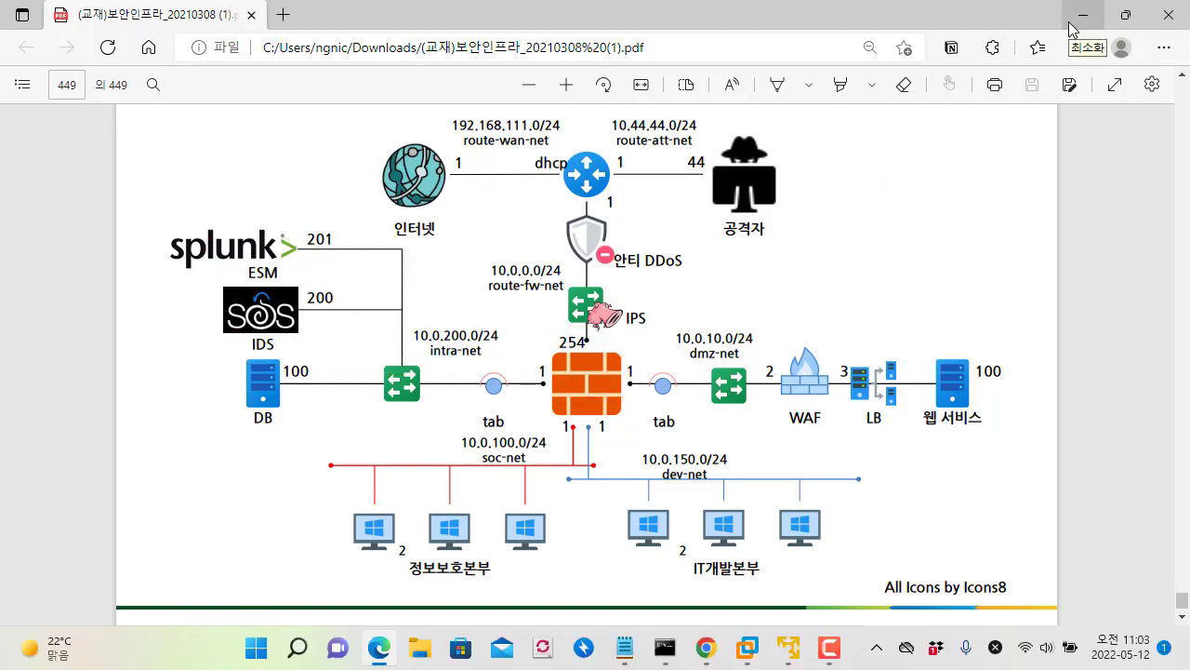
left_click_drag(284, 227, 328, 279)
left_click_drag(330, 273, 213, 447)
key("Escape")
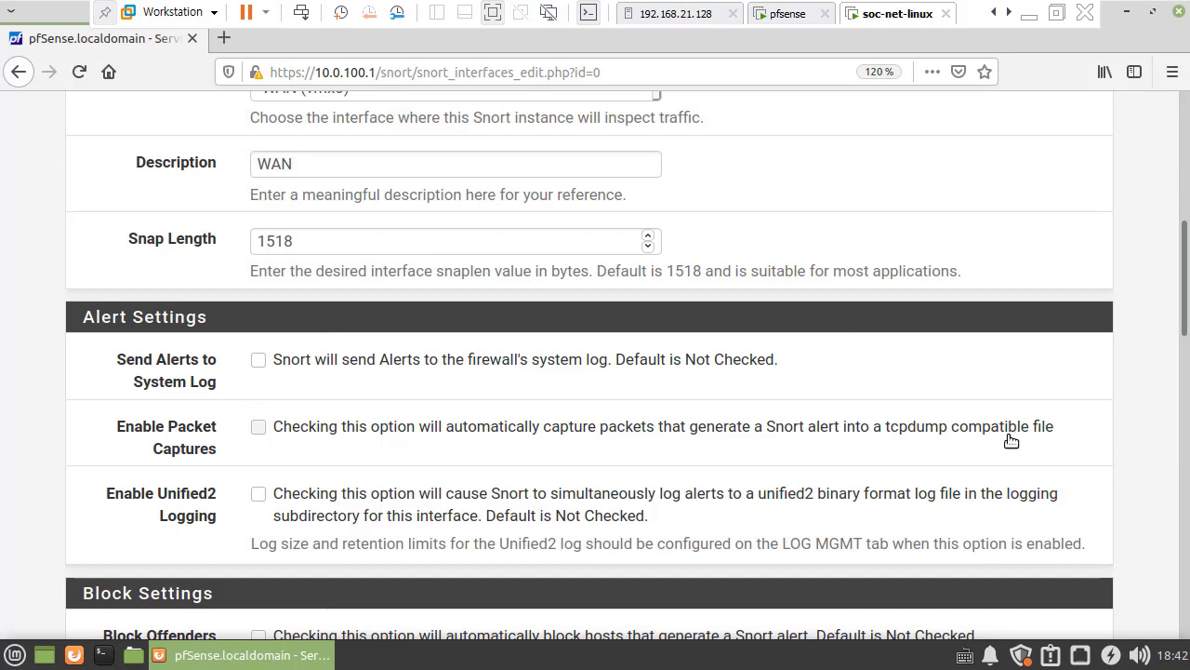
Enable Packet Captures in the Alert Settings of the WAN Snort interface
left_click(258, 427)
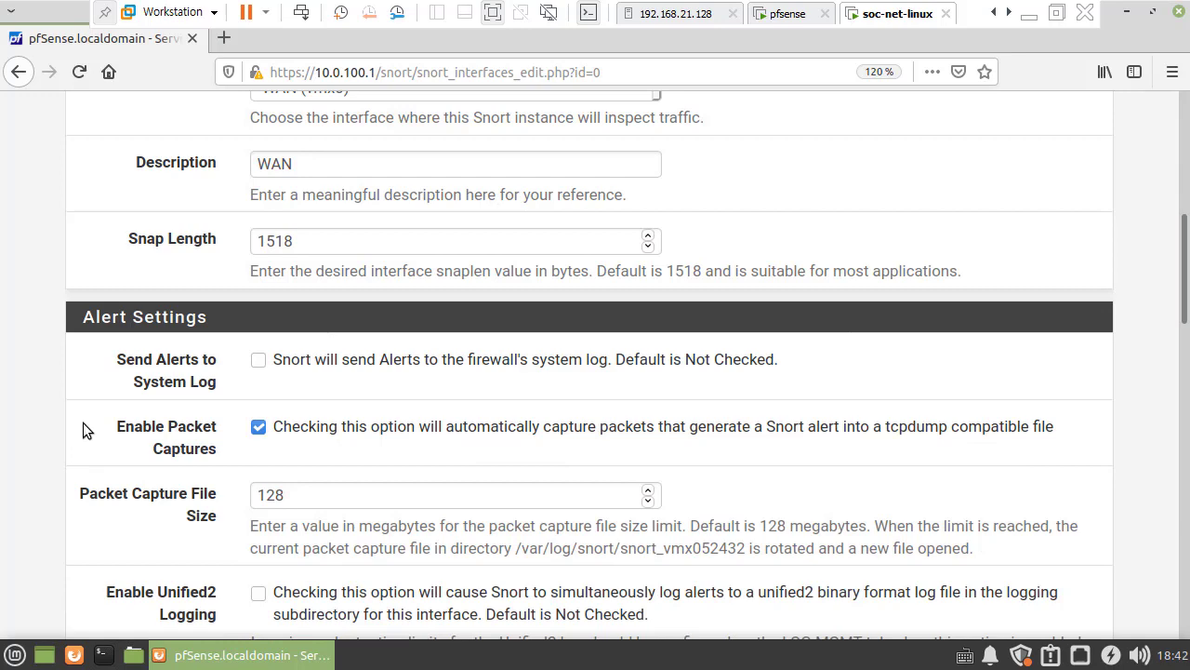
scroll(83, 424, "down", 3)
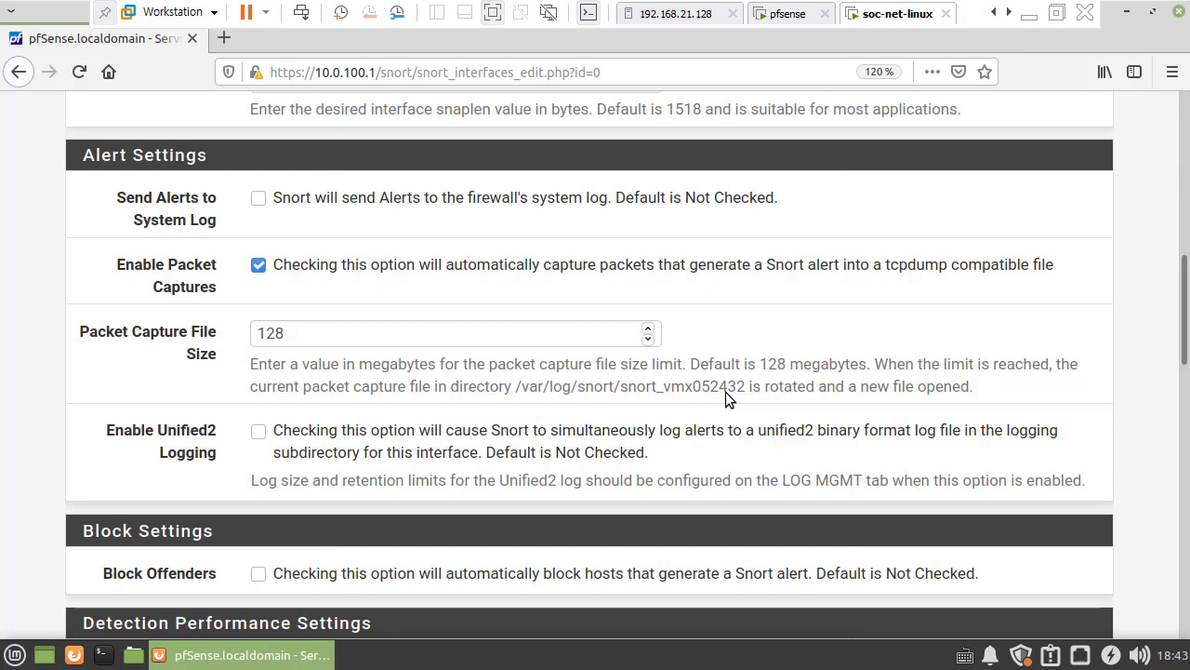
scroll(163, 242, "down", 5)
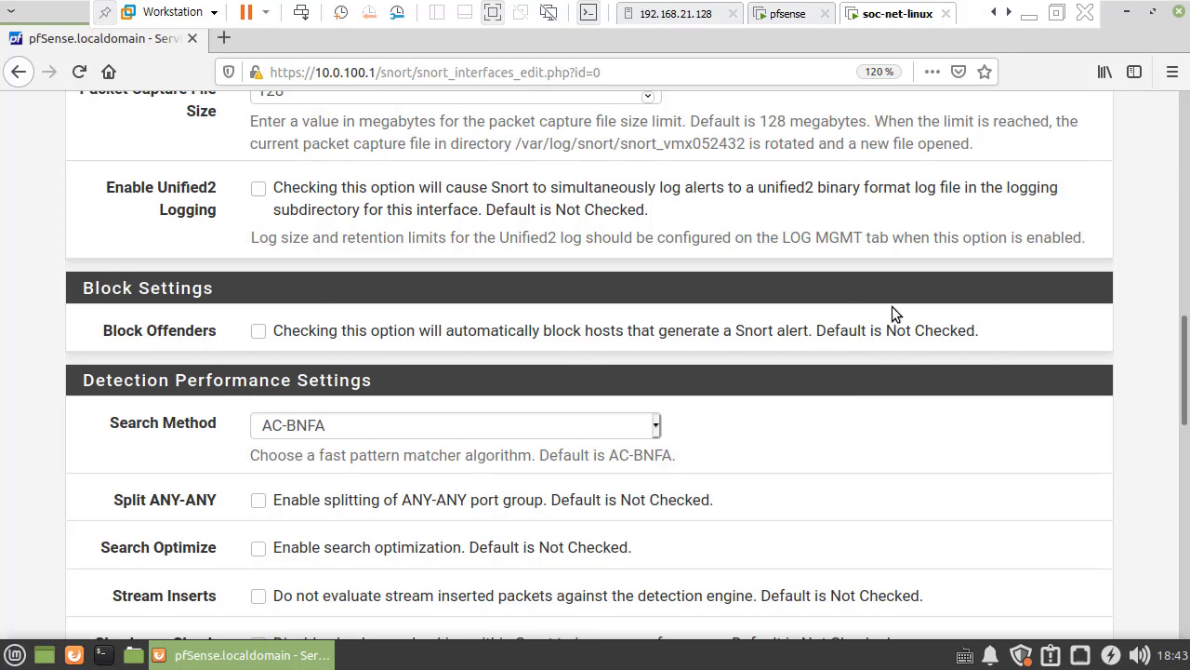
Try enabling Block Offenders to view its IPS Mode options and disable it again
left_click(257, 332)
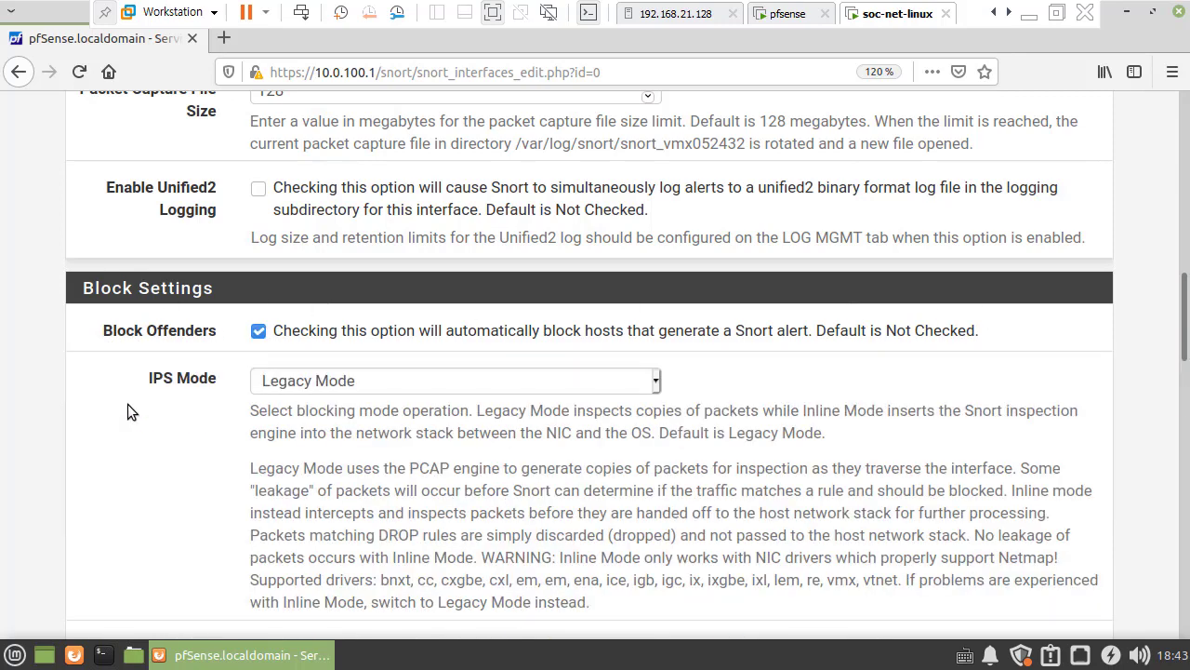
left_click(260, 331)
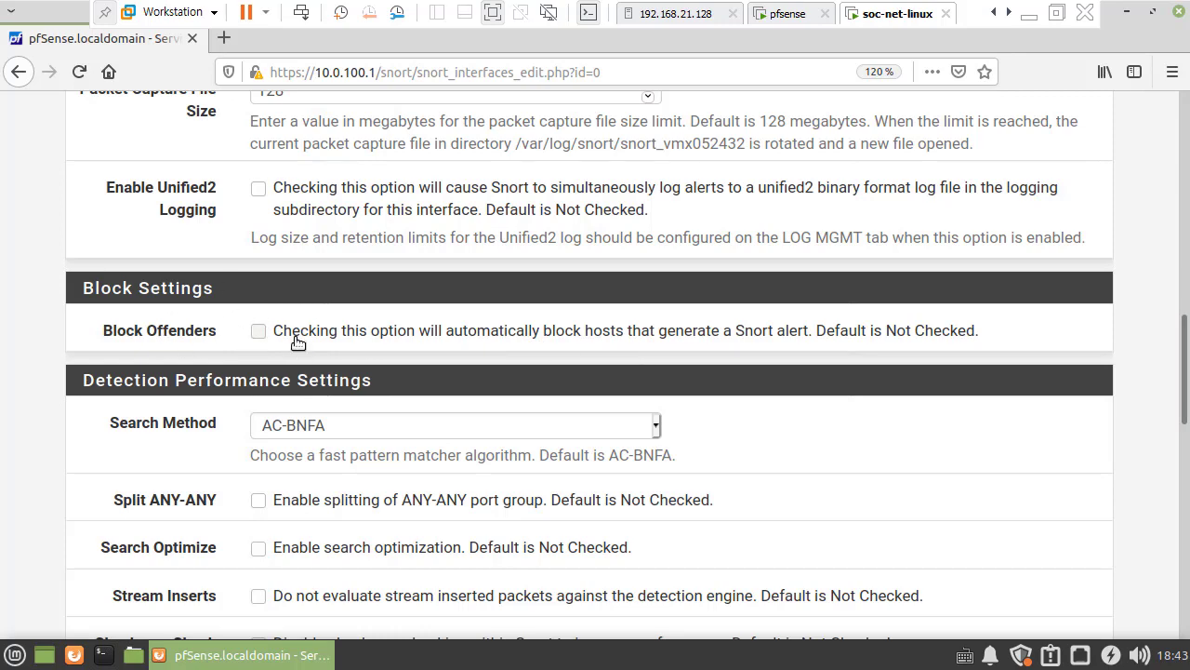
Save the WAN interface settings and open the Snort interfaces overview
scroll(296, 342, "down", 5)
scroll(295, 336, "down", 3)
scroll(324, 378, "down", 3)
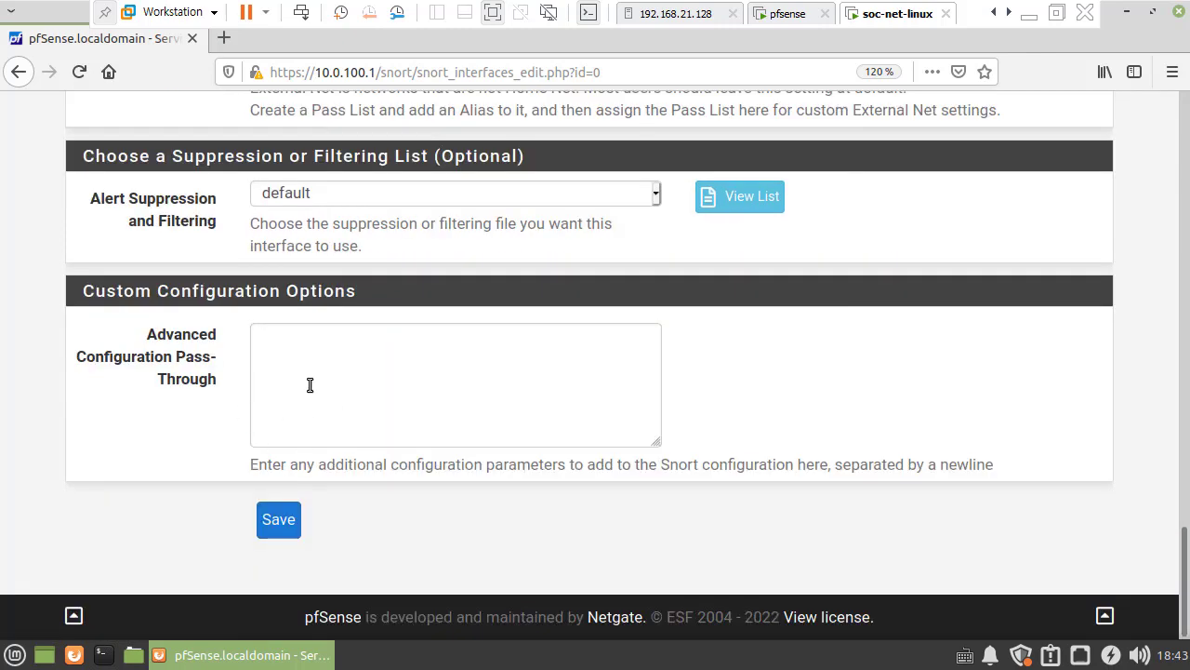
left_click(278, 518)
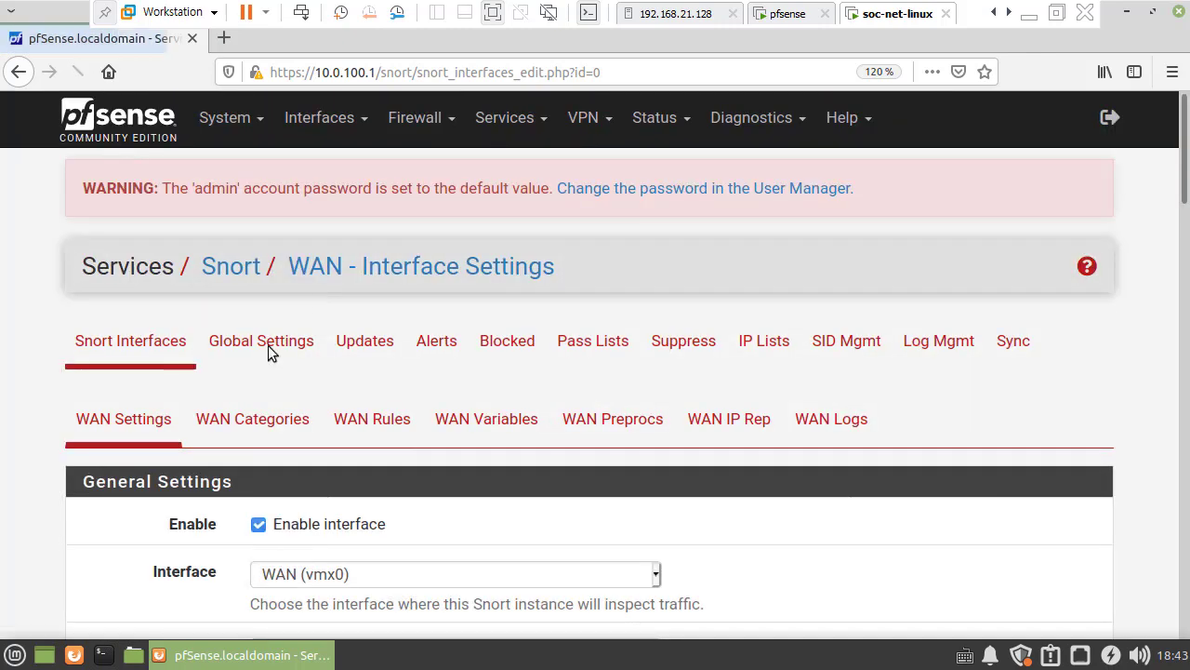
left_click(131, 353)
scroll(232, 381, "down", 2)
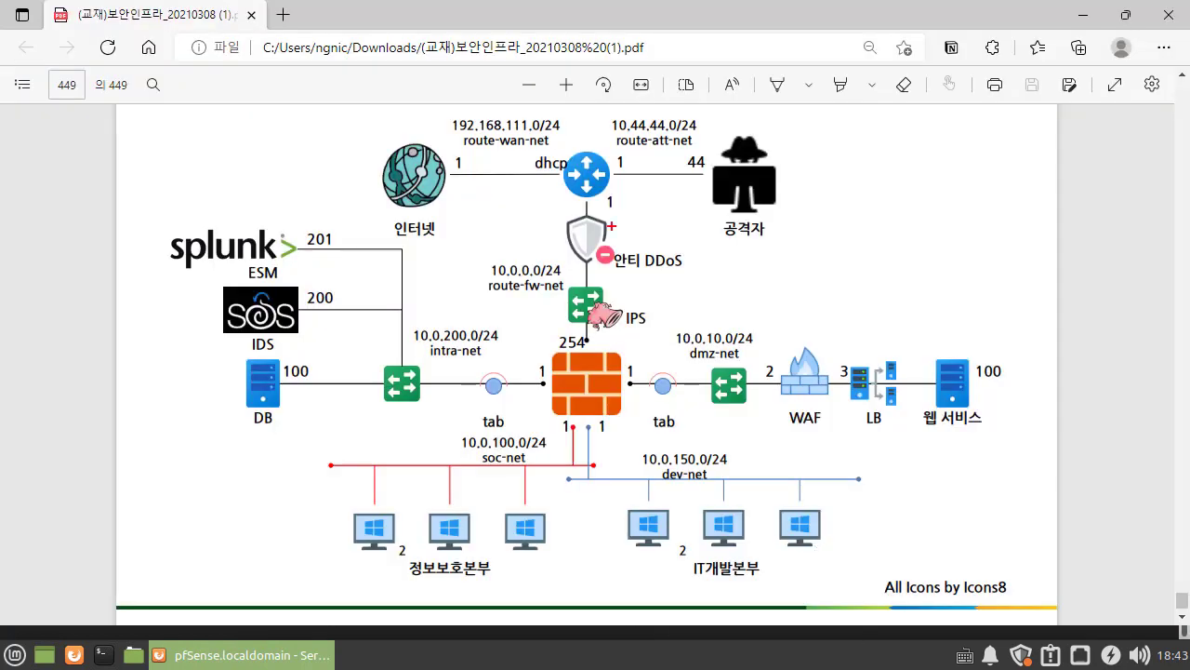
Switch to the security infrastructure PDF in Edge, trace the attacker's route to the IPS and firewall in the diagram, and return to pfSense
mouse_move(469, 164)
left_mouse_down()
mouse_move(609, 249)
mouse_move(623, 303)
mouse_move(716, 146)
left_mouse_up()
left_click_drag(621, 336, 576, 383)
mouse_move(711, 162)
left_mouse_down()
mouse_move(781, 197)
mouse_move(735, 142)
left_mouse_up()
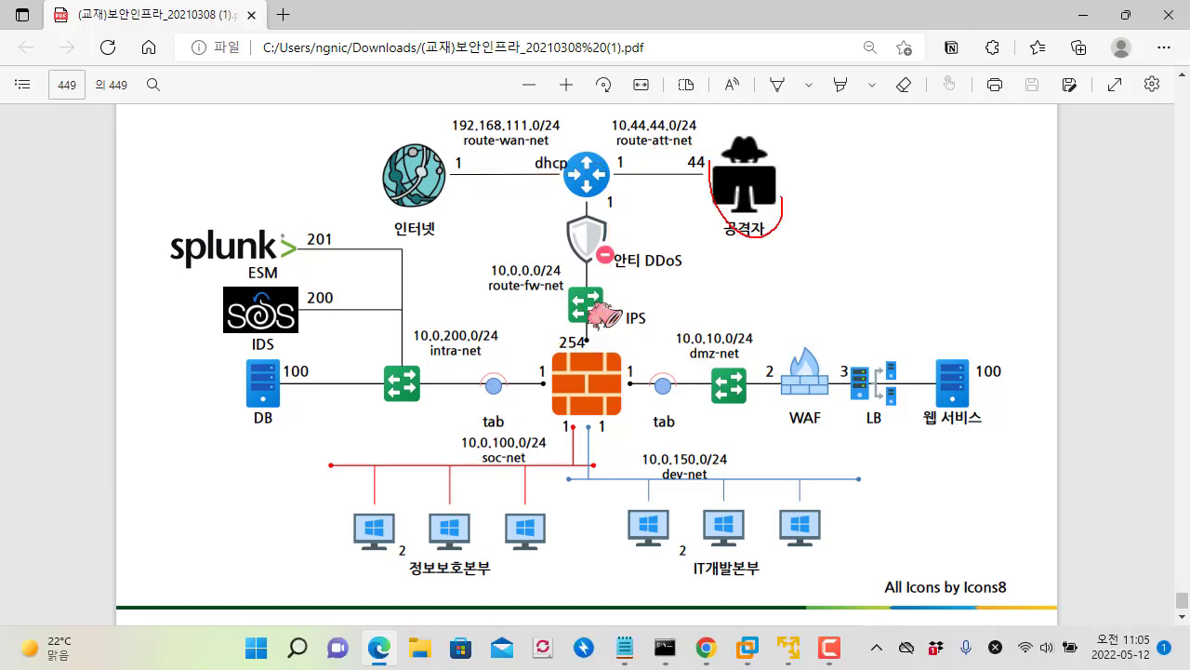
mouse_move(696, 195)
left_mouse_down()
mouse_move(593, 269)
mouse_move(582, 349)
mouse_move(518, 377)
left_mouse_up()
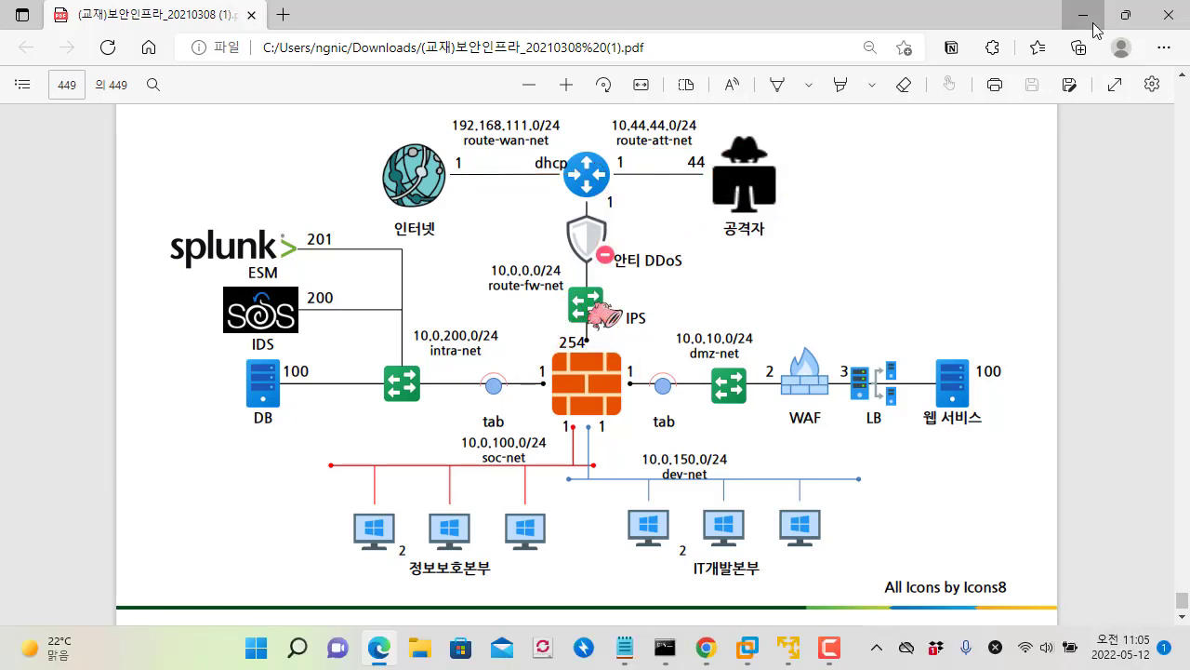
left_click(1084, 15)
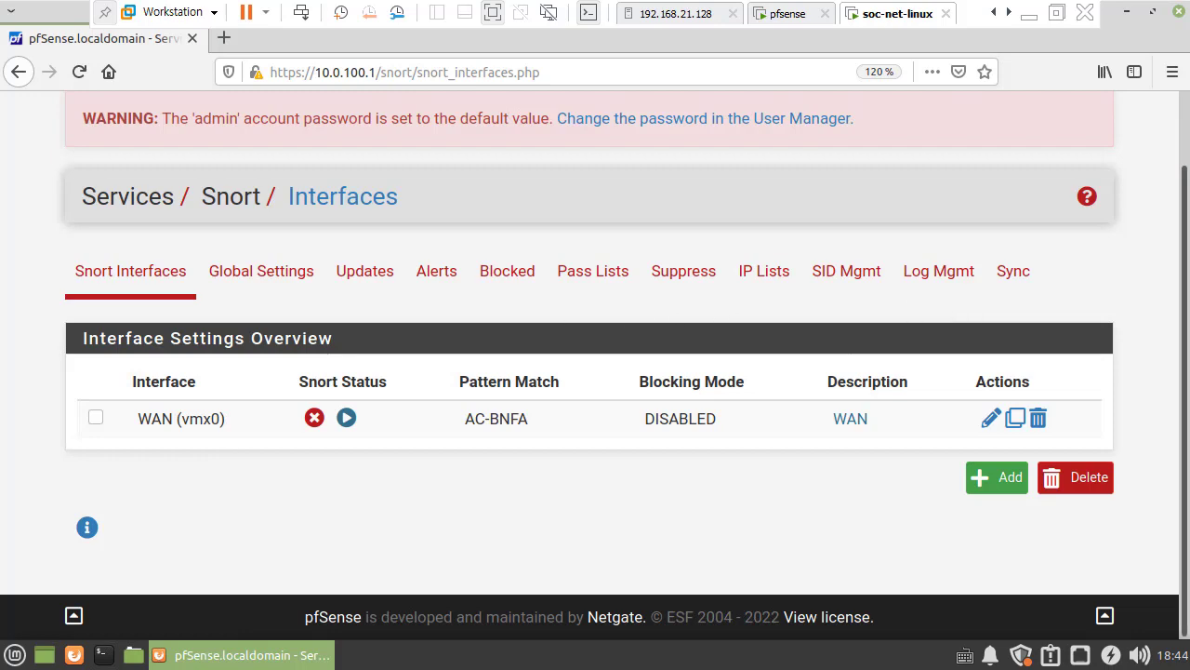
Go to the Snort updates and run the Update Rules task for the enabled rule sets
scroll(386, 426, "up", 1)
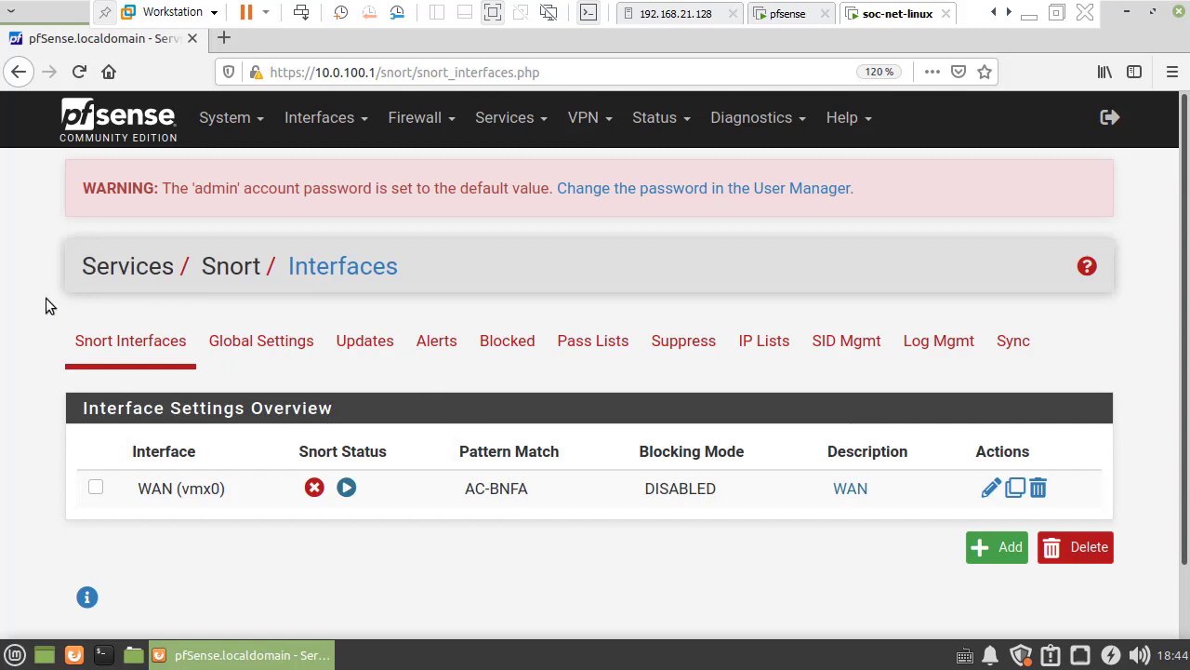
left_click(383, 348)
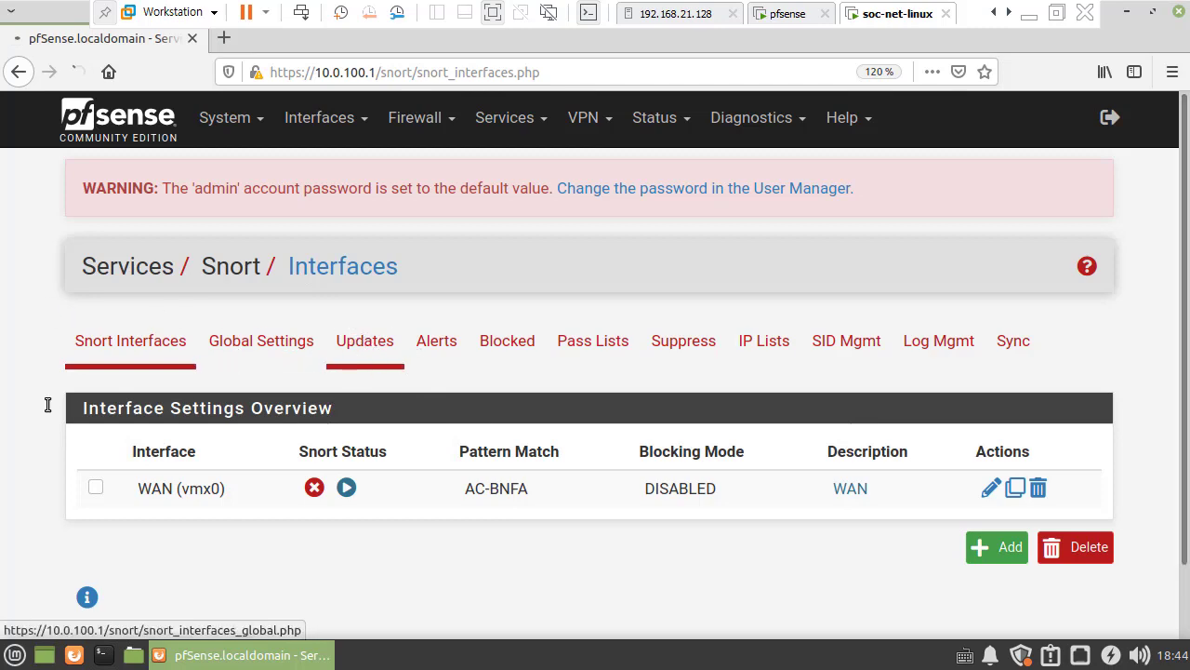
scroll(254, 295, "down", 5)
scroll(257, 300, "up", 2)
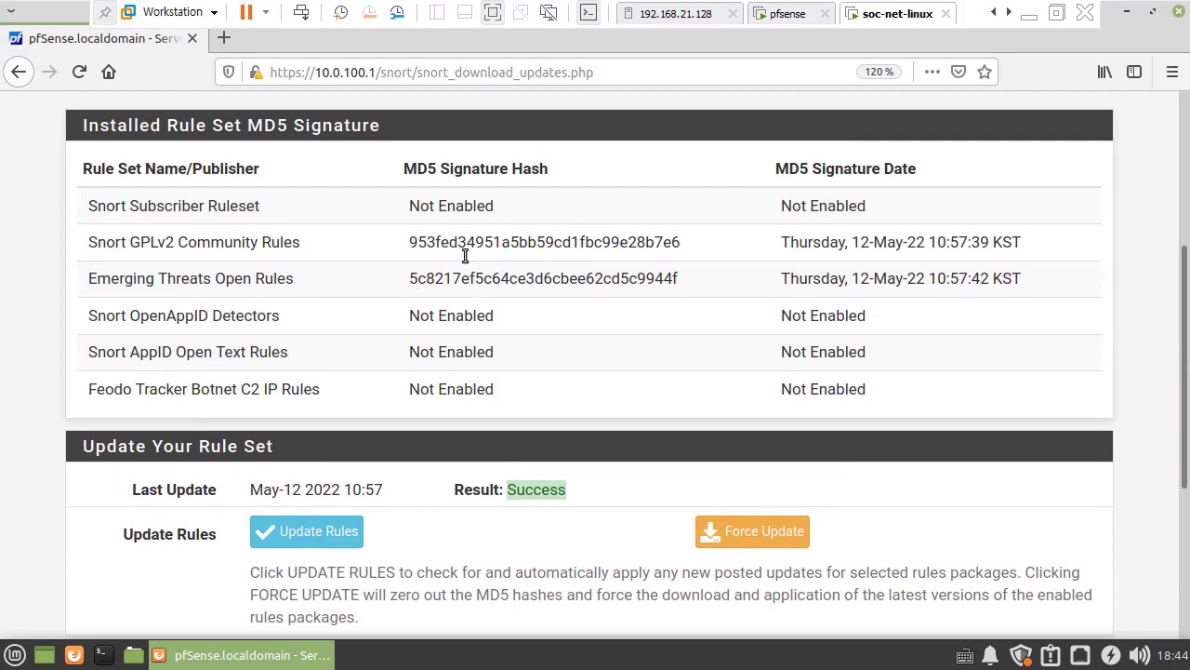
left_click(328, 543)
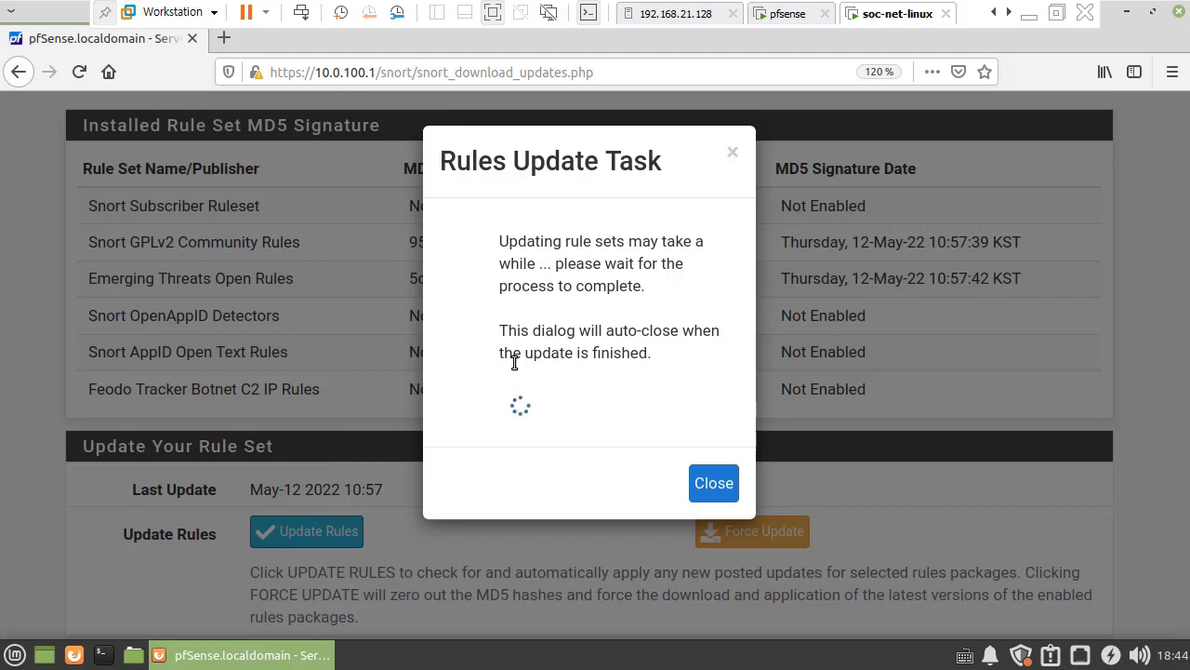
Check the rule set update result and the Snort GPLv2 Community and Emerging Threats Open entries among the installed rule sets
scroll(505, 322, "down", 1)
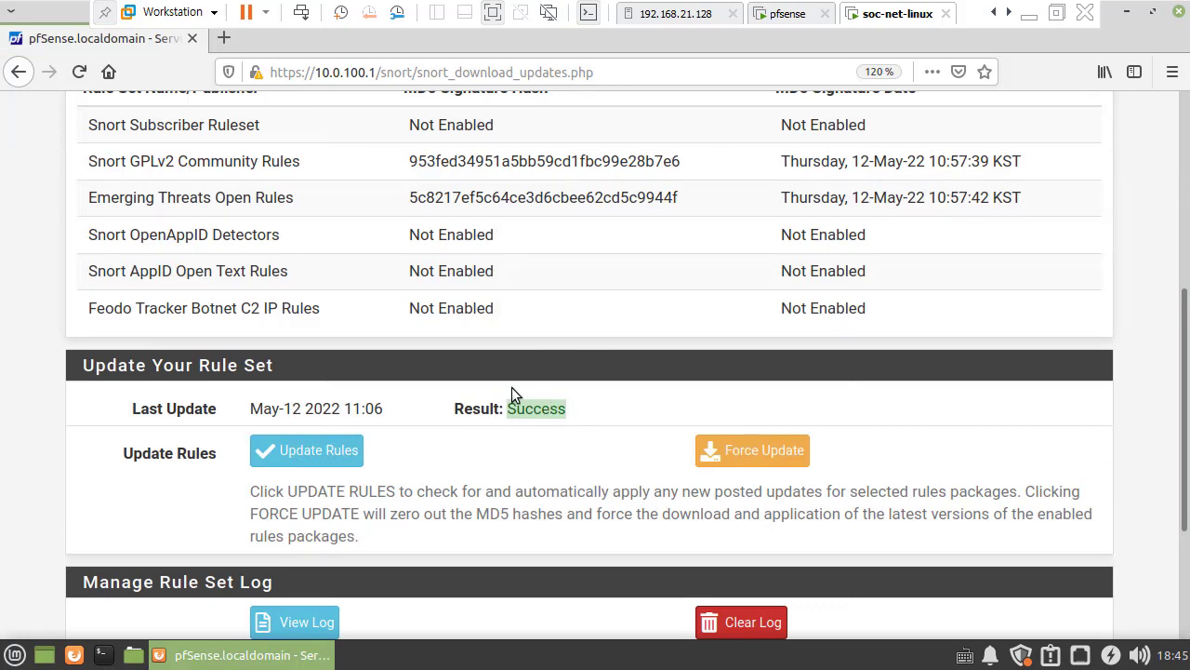
scroll(419, 451, "down", 2)
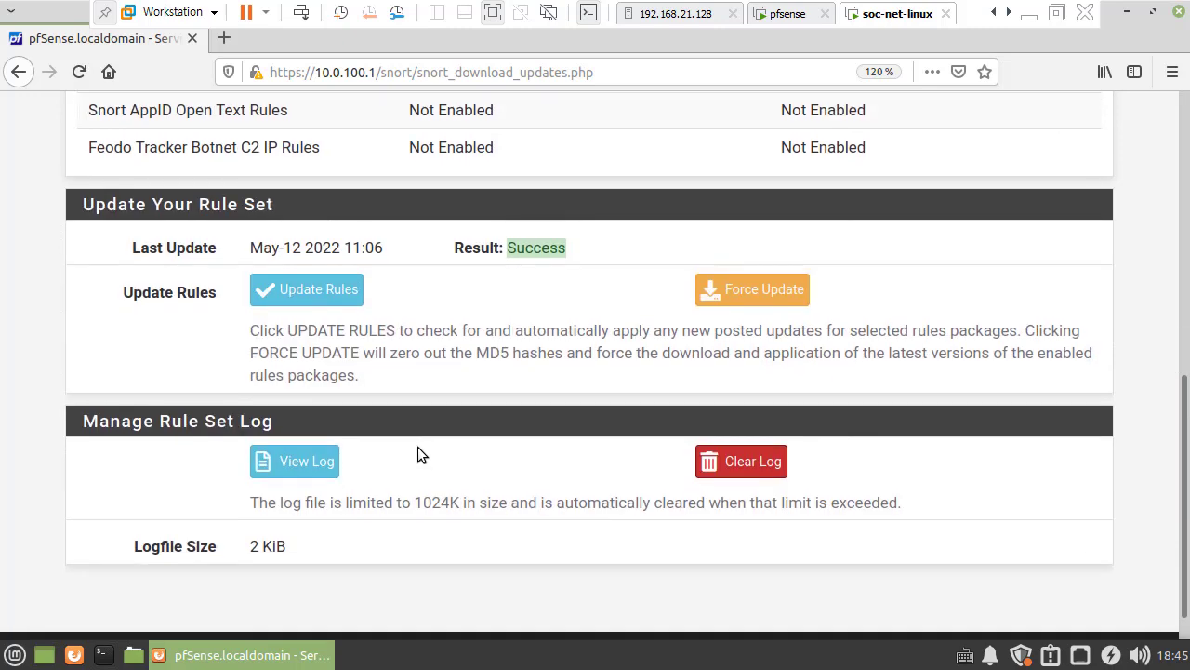
scroll(418, 446, "up", 2)
scroll(417, 446, "up", 3)
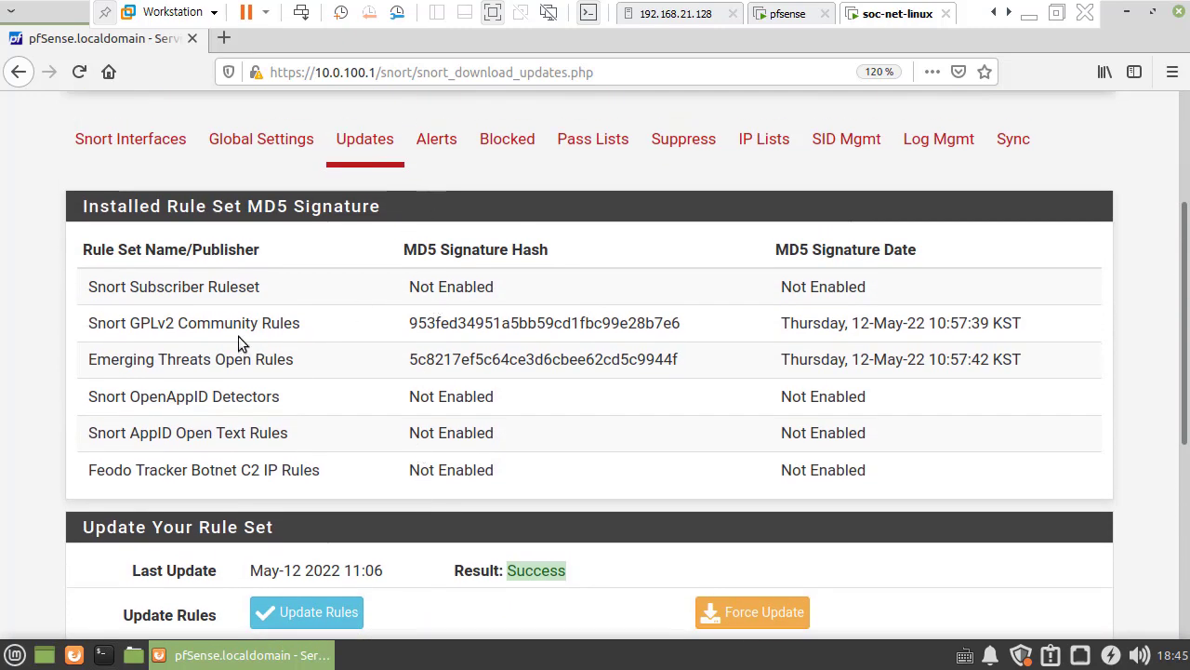
triple_click(93, 324)
left_click(105, 360)
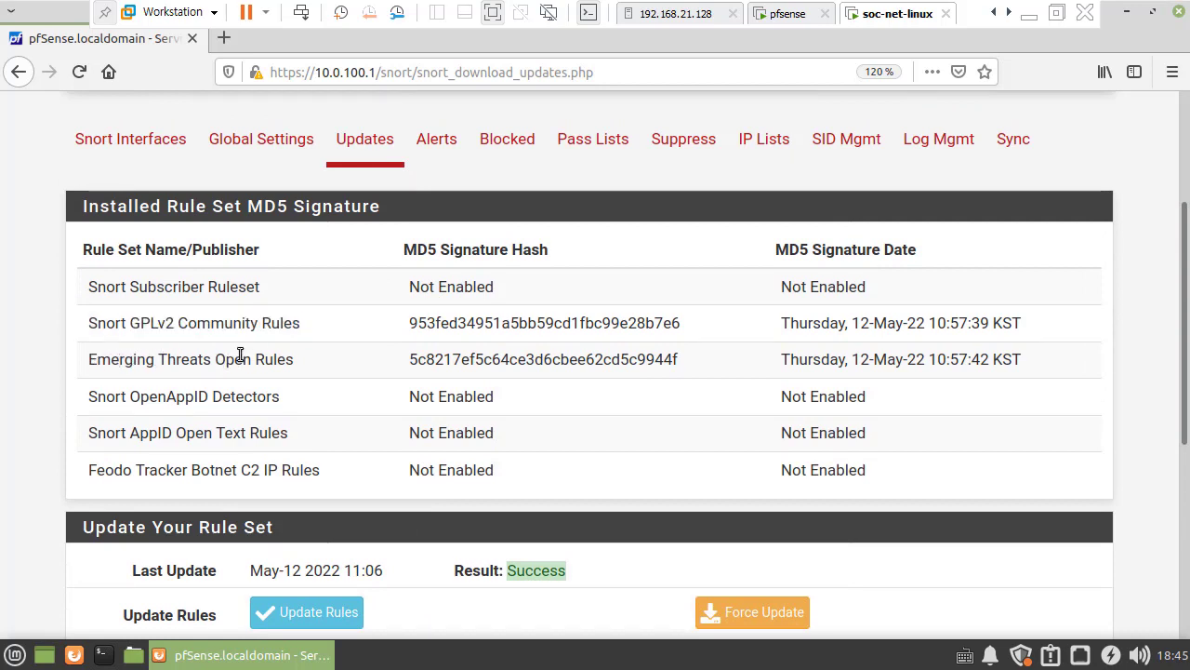
left_click_drag(313, 323, 322, 361)
left_click(323, 360)
Open the WAN Snort instance for editing and examine the category selection of its WAN Rules without changing it
left_click(127, 153)
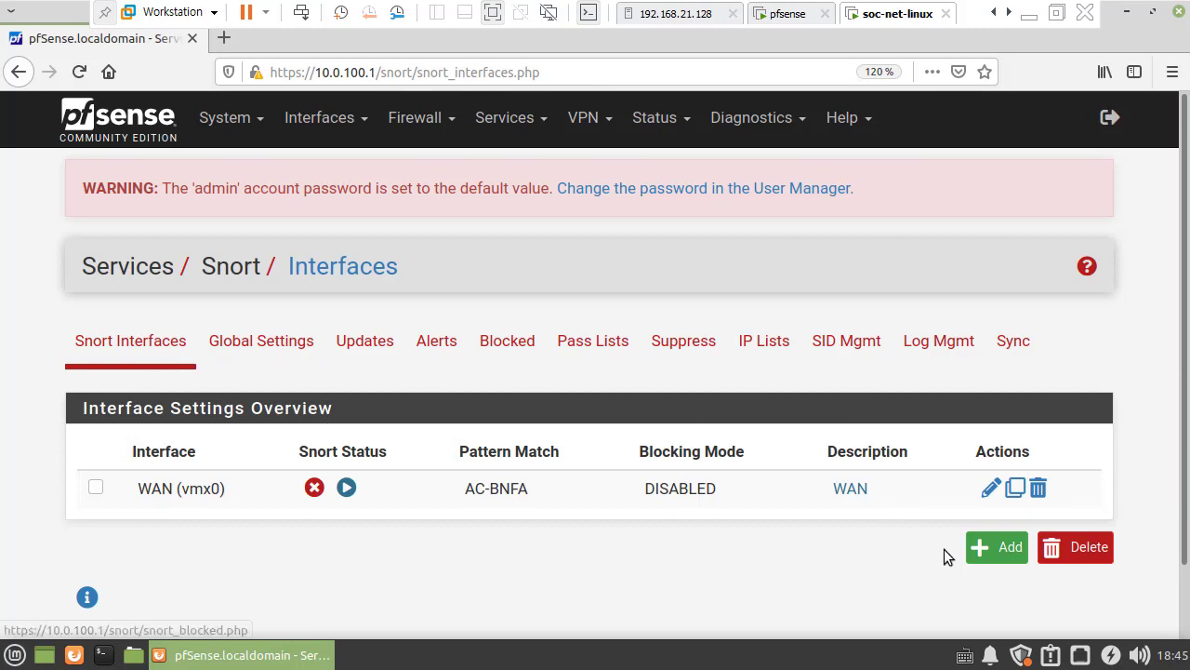
left_click(990, 490)
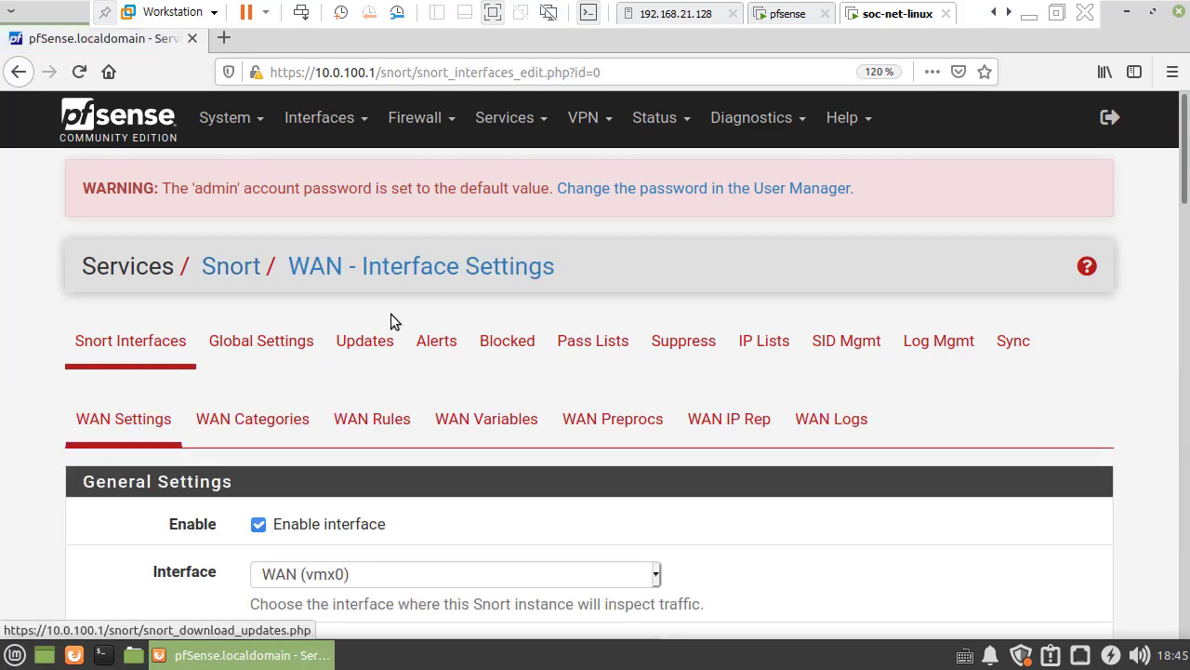
scroll(491, 304, "down", 1)
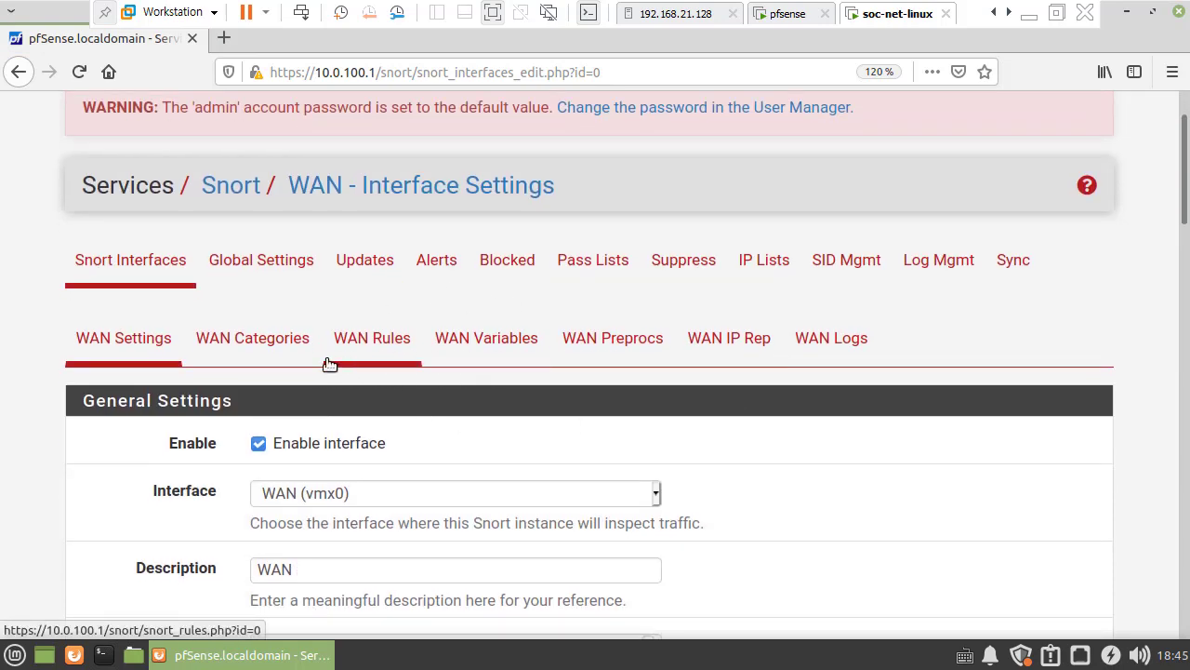
left_click(389, 354)
scroll(178, 308, "down", 4)
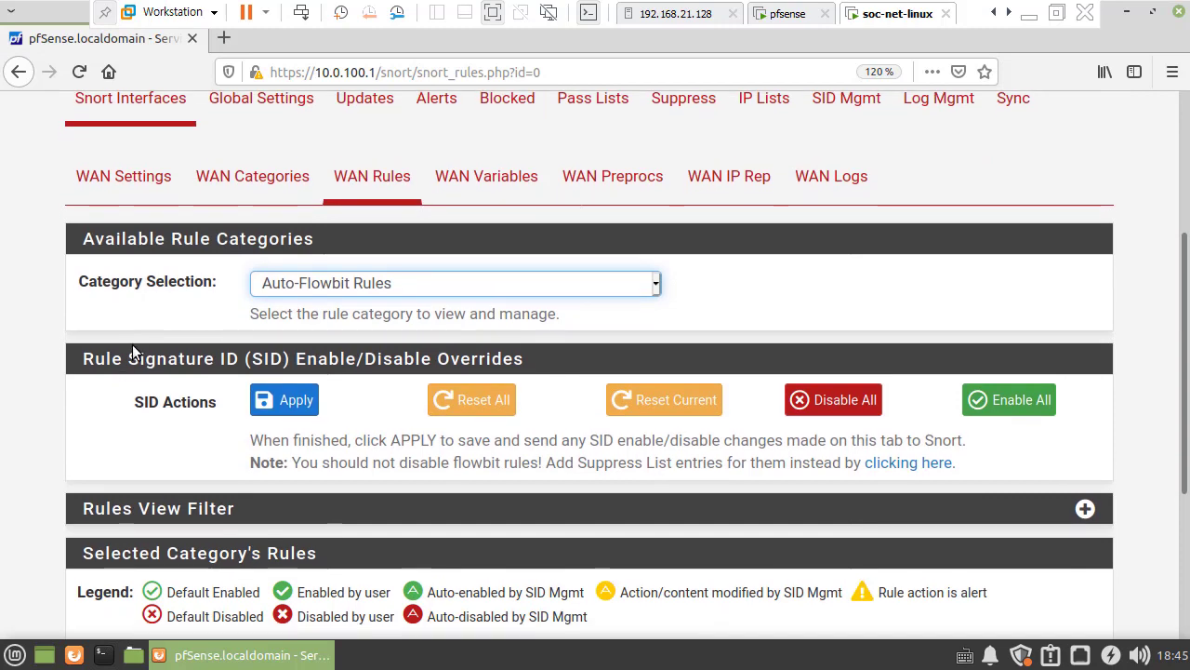
scroll(132, 345, "down", 3)
scroll(134, 346, "up", 1)
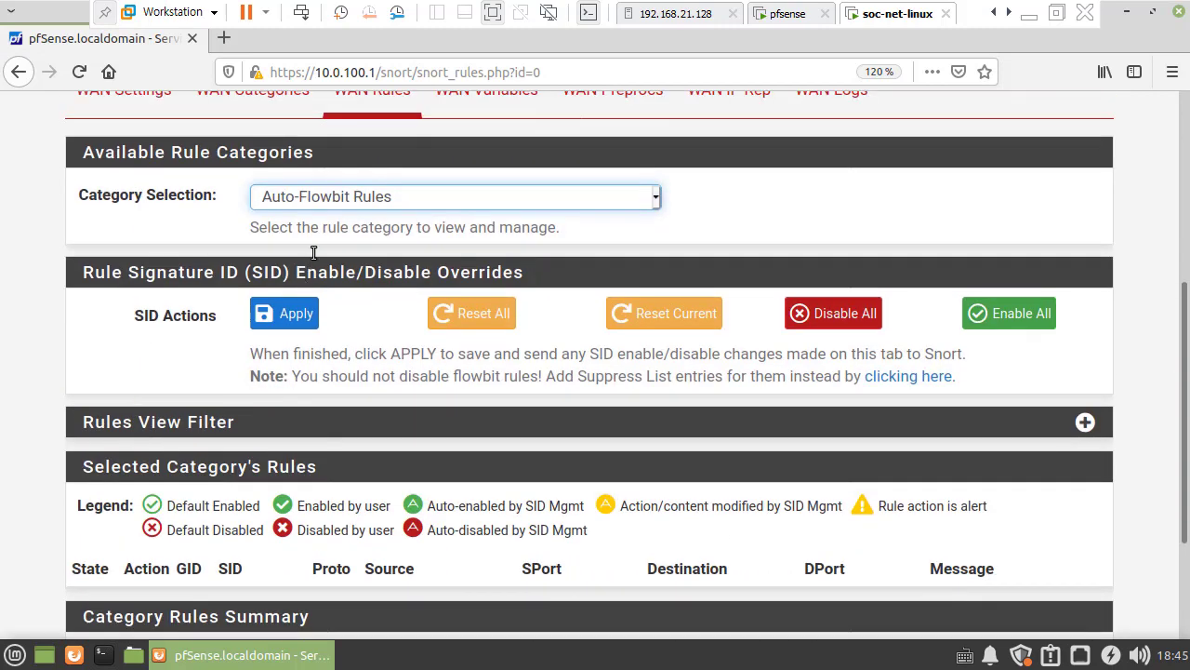
left_click(332, 195)
left_click(332, 197)
scroll(313, 491, "up", 6)
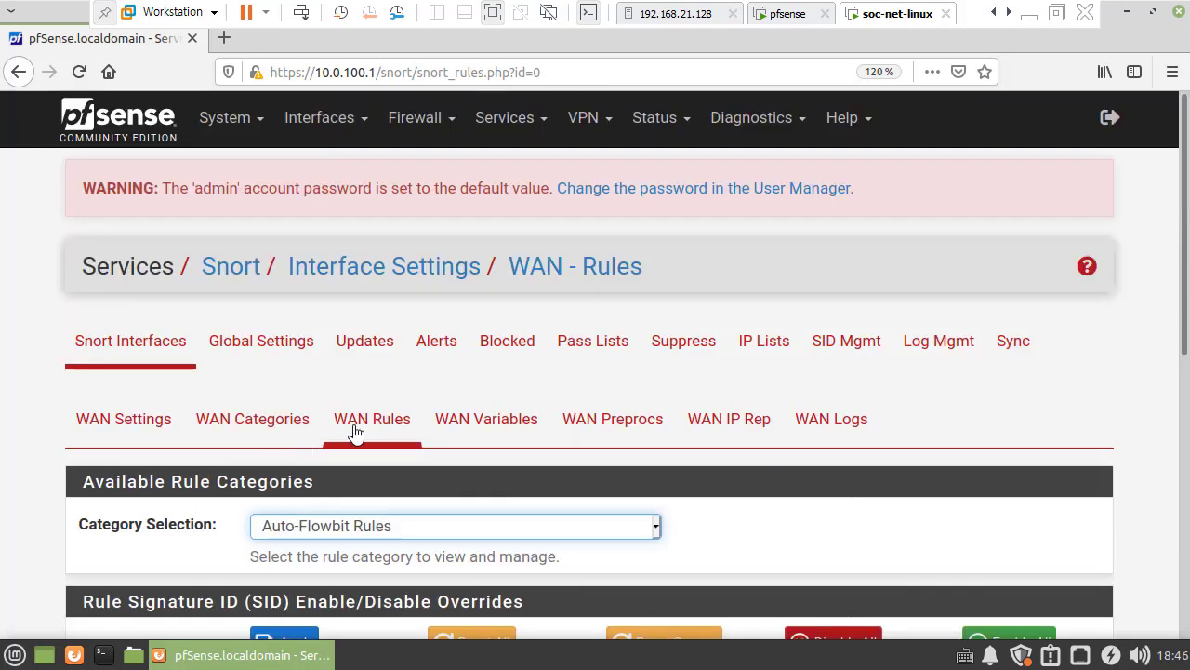
Enable the emerging-ftp.rules ruleset in the WAN Categories
left_click(288, 430)
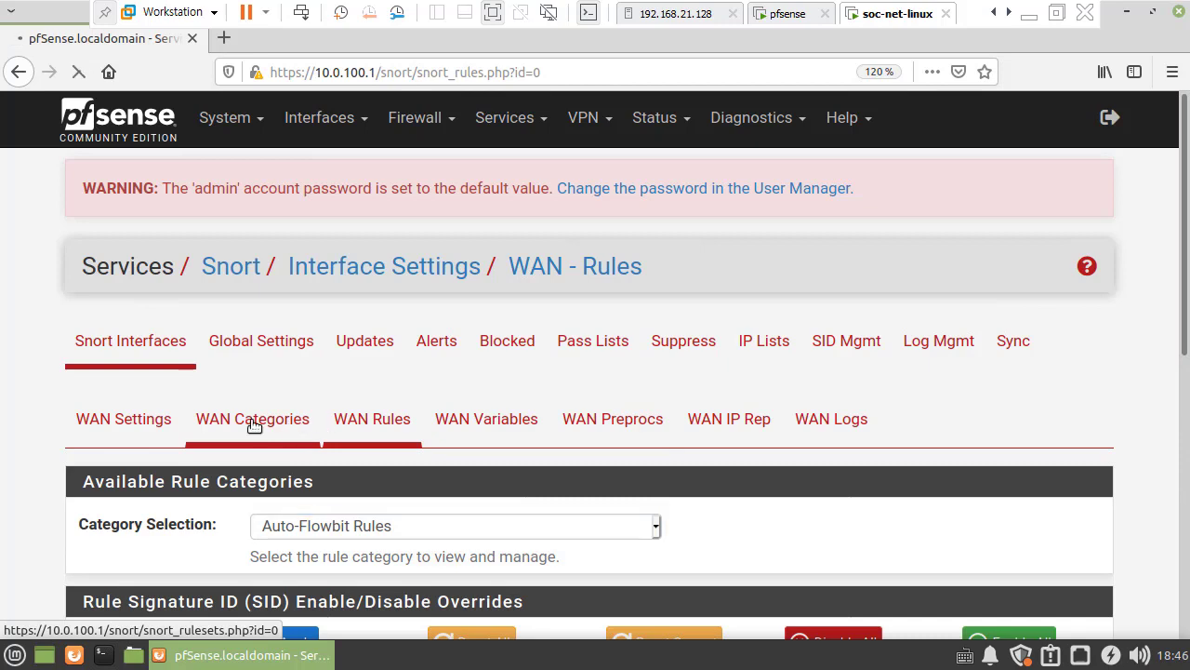
scroll(316, 349, "down", 4)
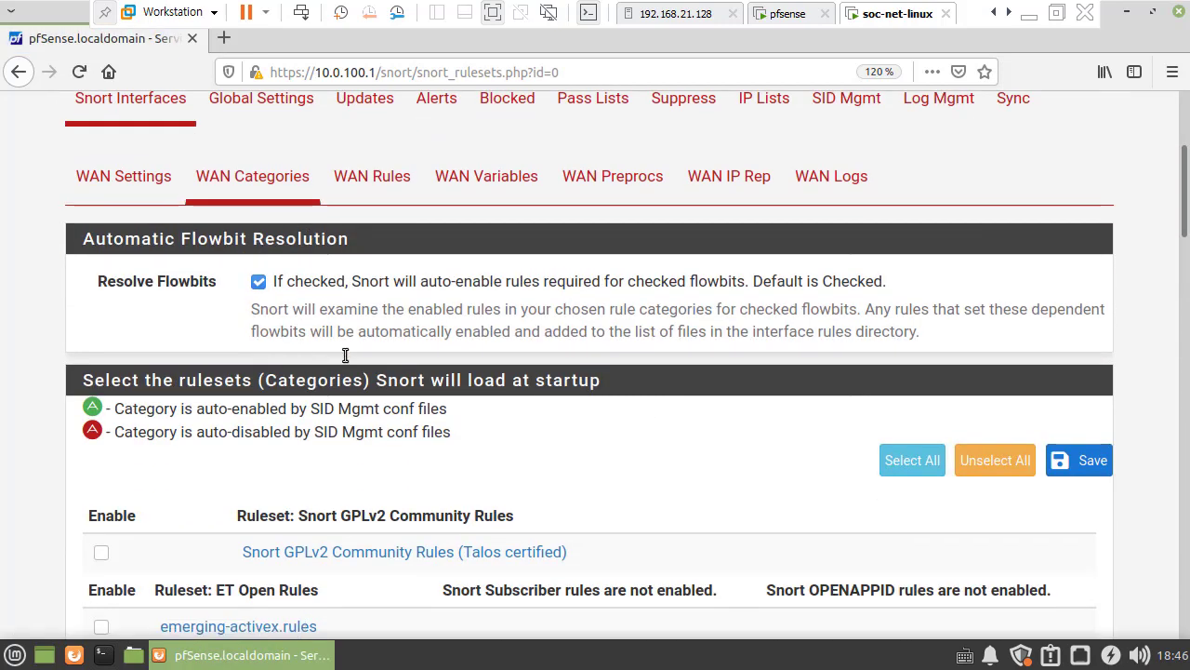
scroll(338, 344, "down", 3)
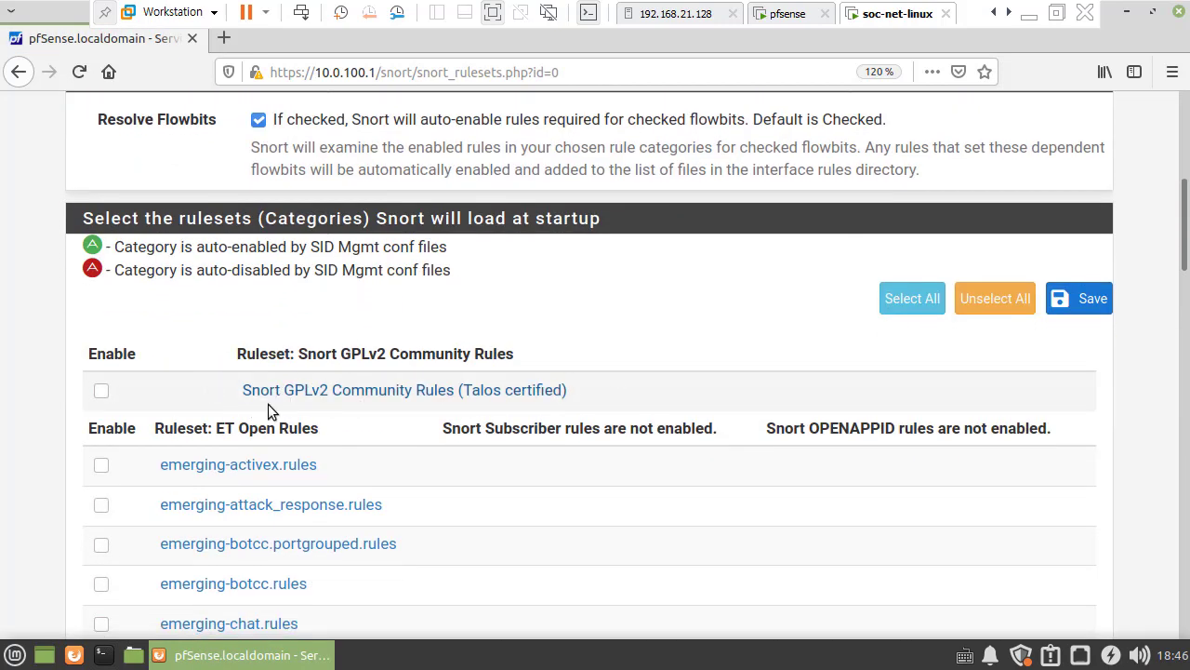
scroll(60, 420, "down", 3)
scroll(257, 358, "down", 4)
scroll(293, 363, "down", 4)
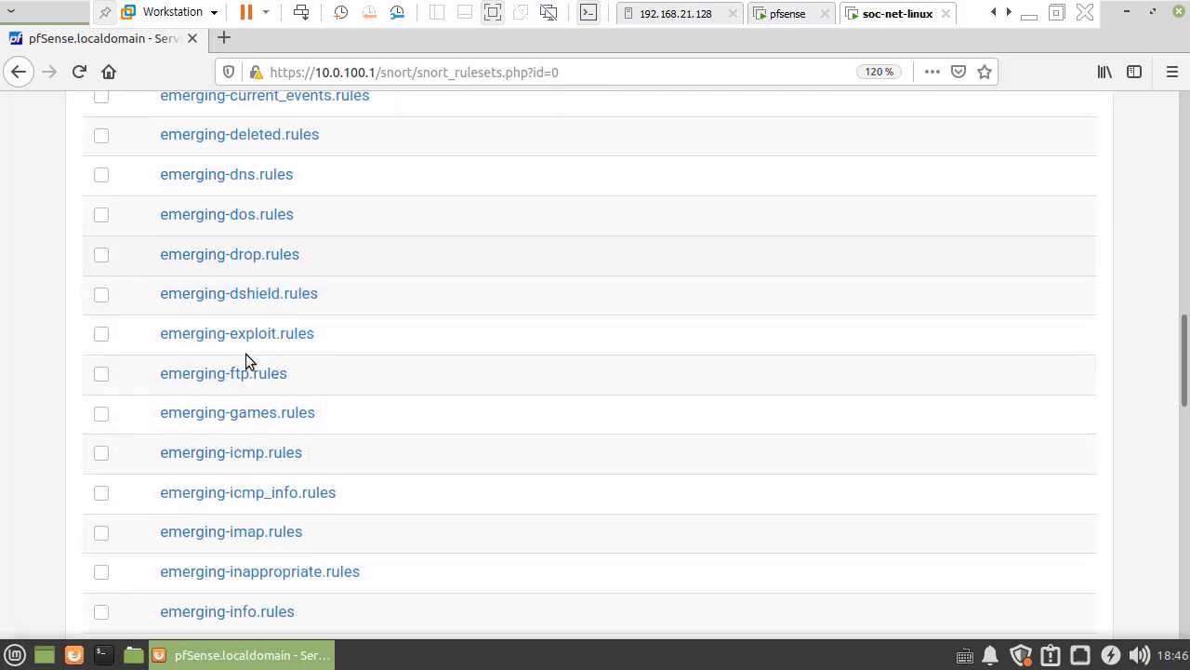
left_click(101, 374)
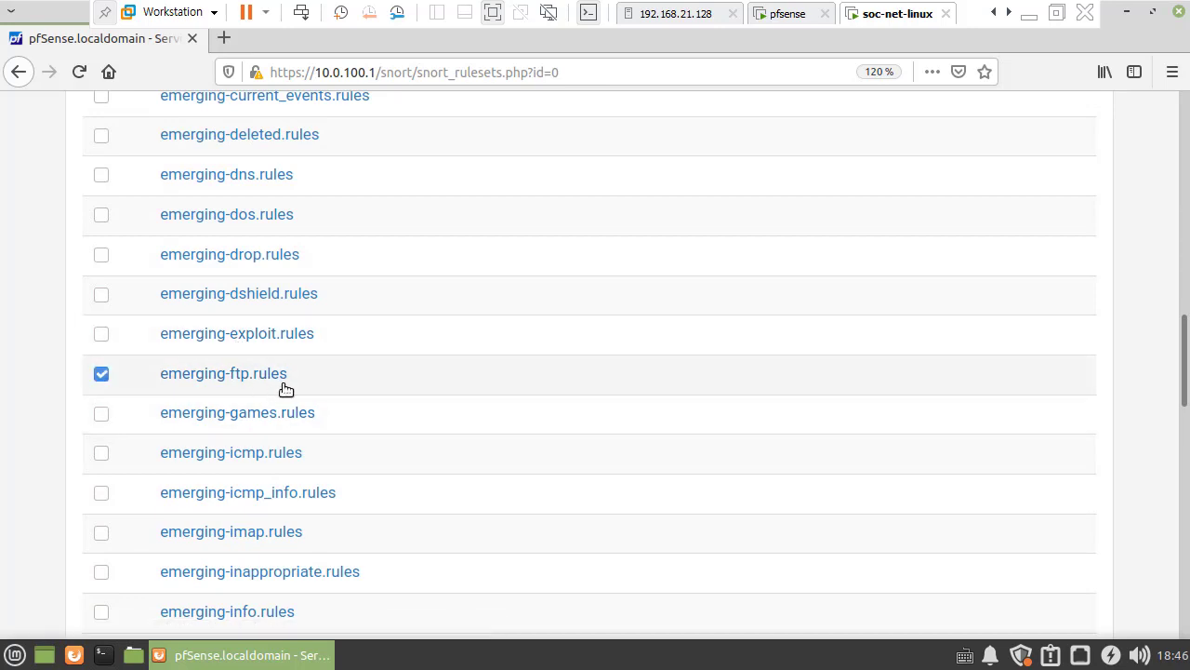
Enable one more ET Open ruleset below emerging-info.rules and save the WAN category selection
scroll(257, 406, "down", 3)
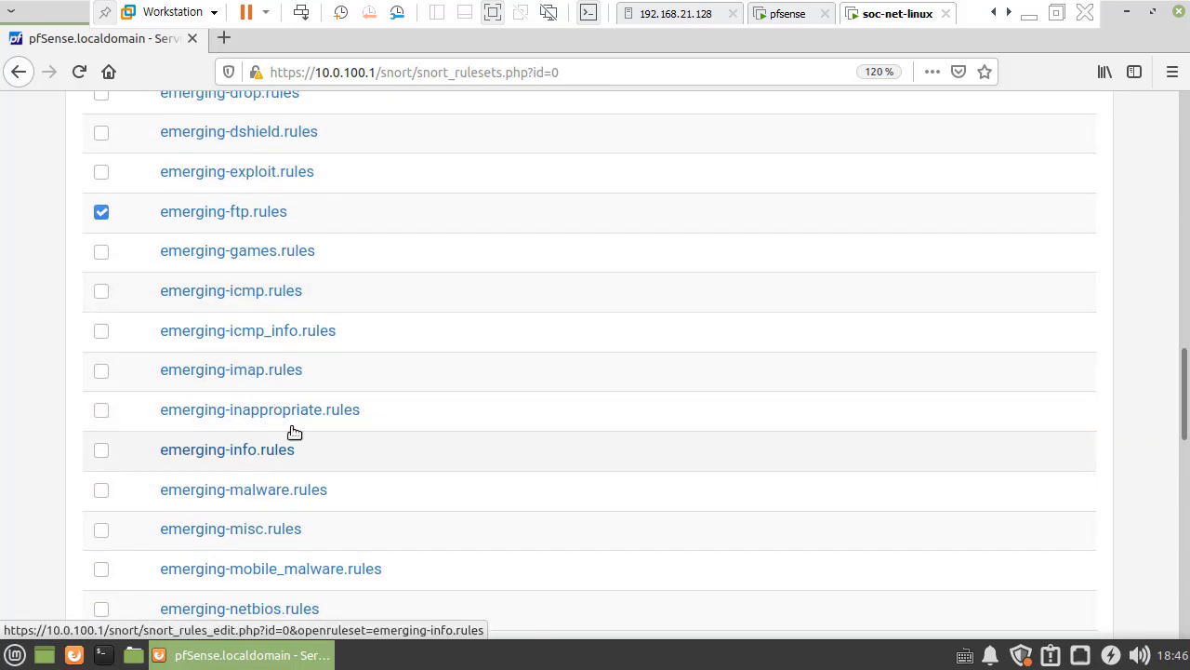
scroll(239, 443, "down", 2)
left_click(100, 409)
scroll(453, 402, "down", 15)
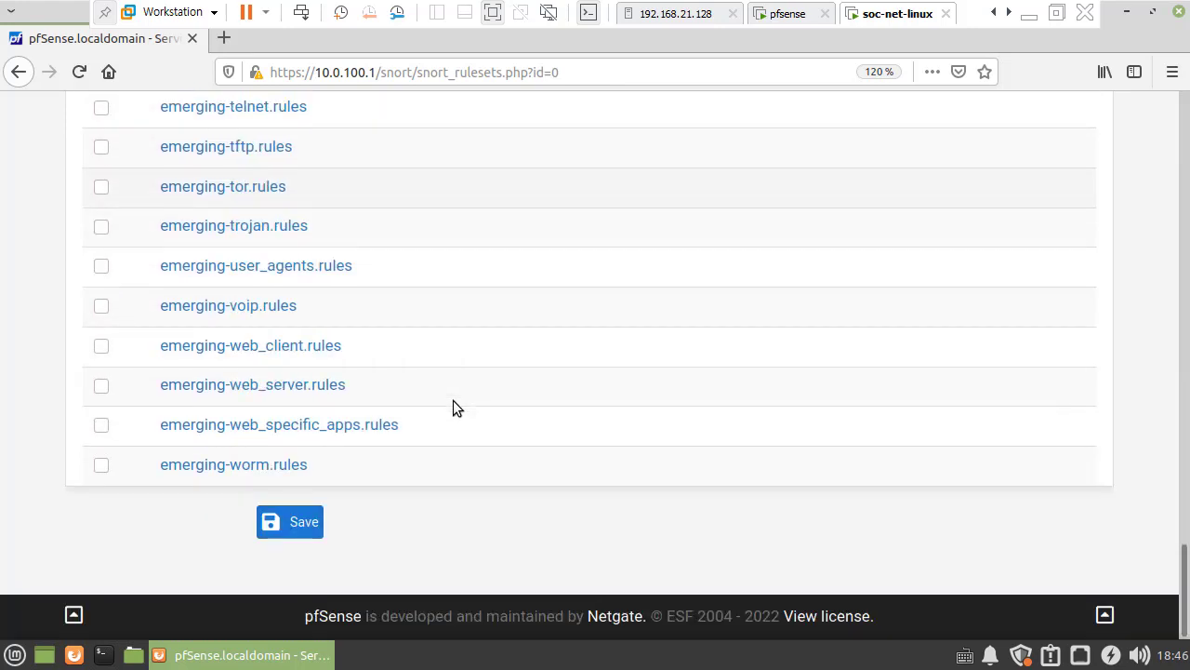
left_click(296, 526)
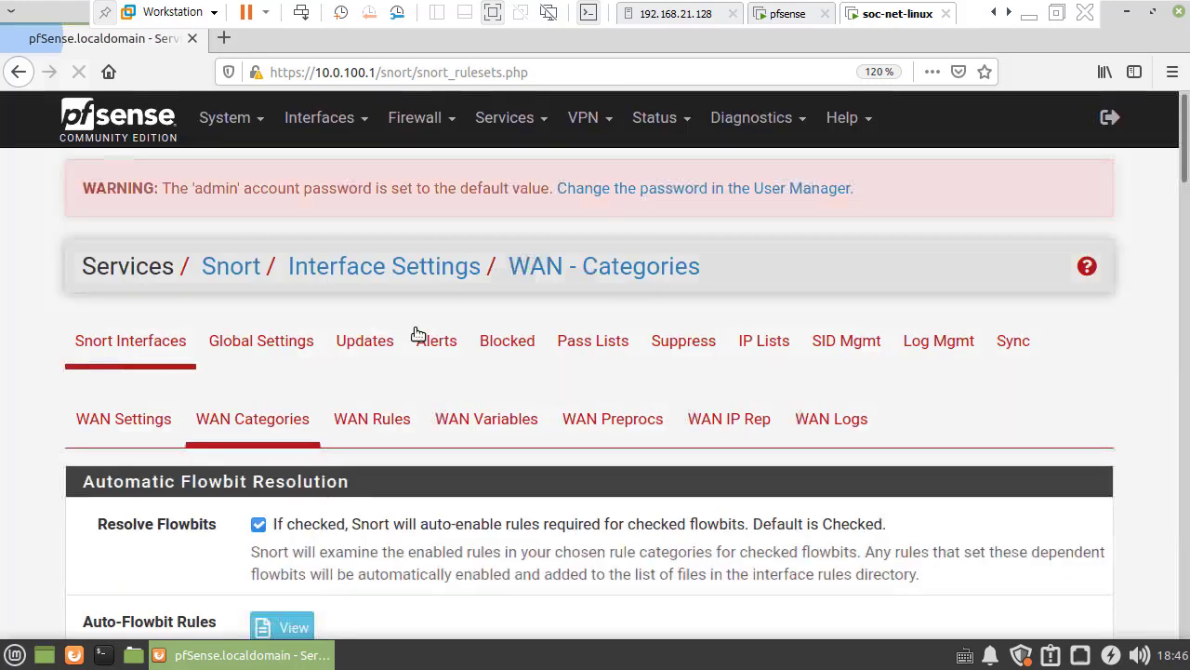
Examine the available rule categories in the WAN Rules of the Snort instance without choosing a different one
scroll(287, 393, "down", 2)
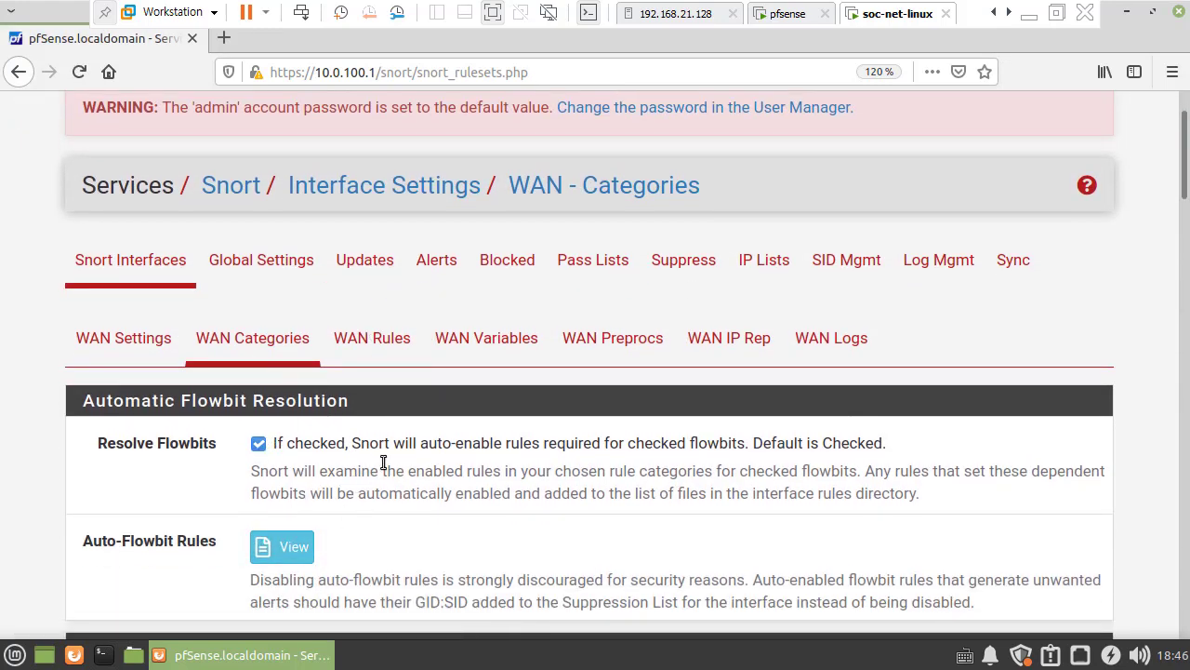
left_click(386, 340)
scroll(372, 372, "down", 4)
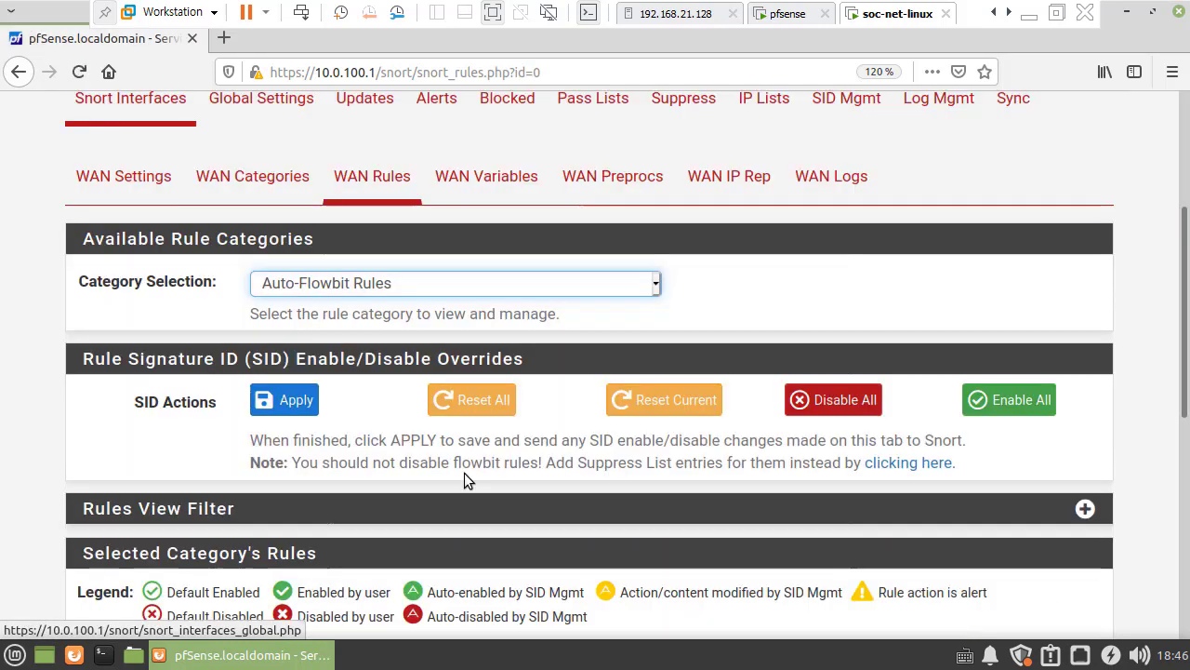
left_click(443, 290)
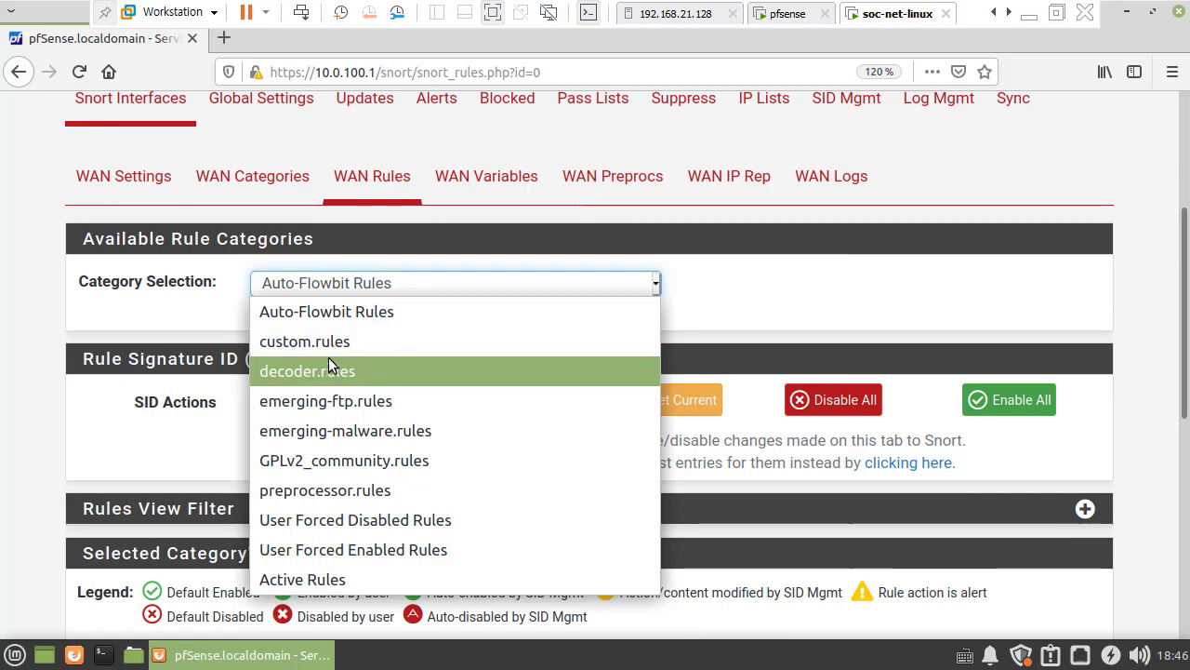
left_click(46, 206)
scroll(28, 209, "up", 3)
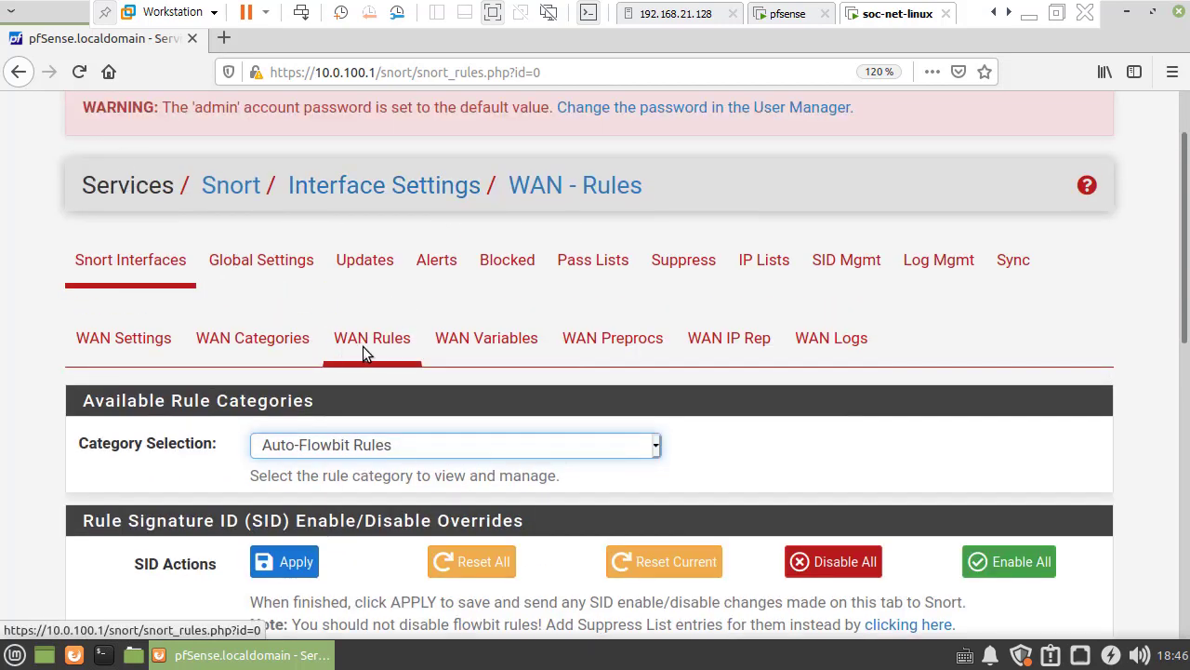
Return to the Snort interfaces overview and start Snort on the WAN (vmx0) interface
left_click(155, 270)
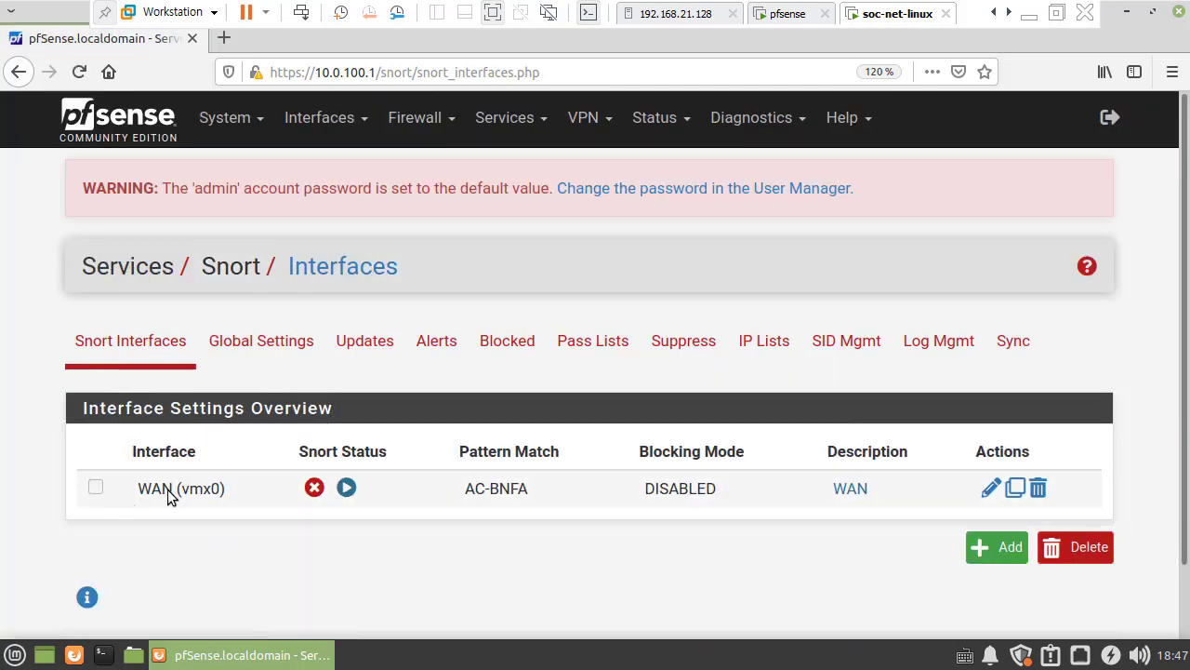
left_click(346, 488)
left_click(1008, 13)
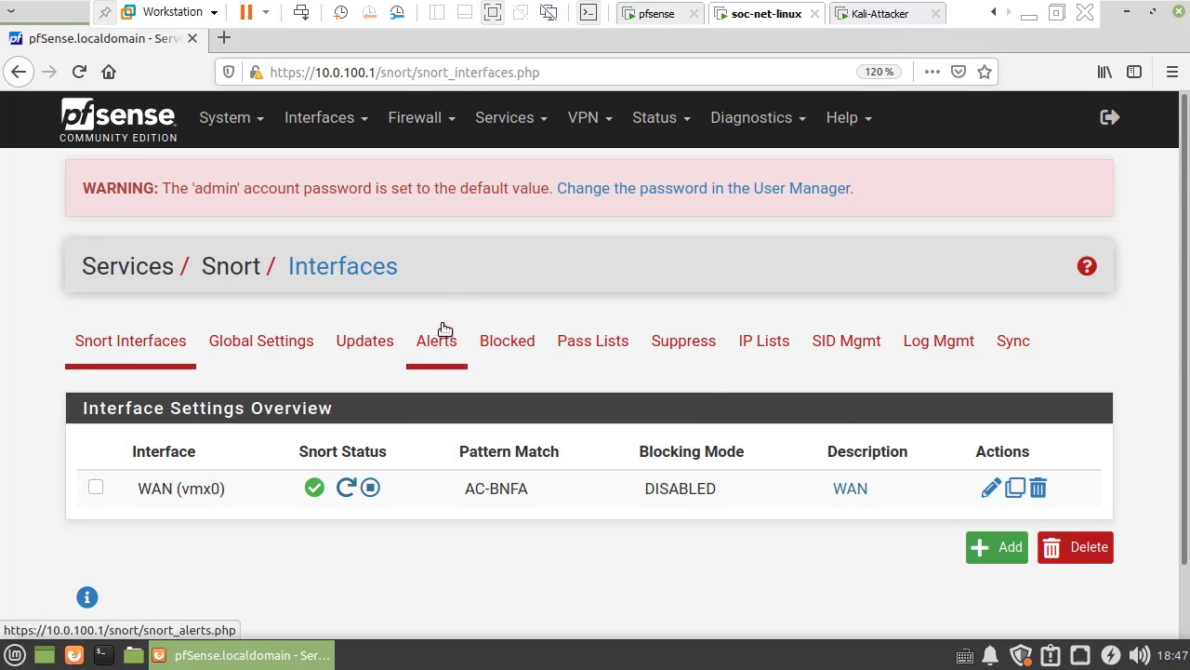
Open the Snort alert log and select WAN (vmx0) as the interface to inspect
left_click(437, 360)
scroll(447, 290, "down", 3)
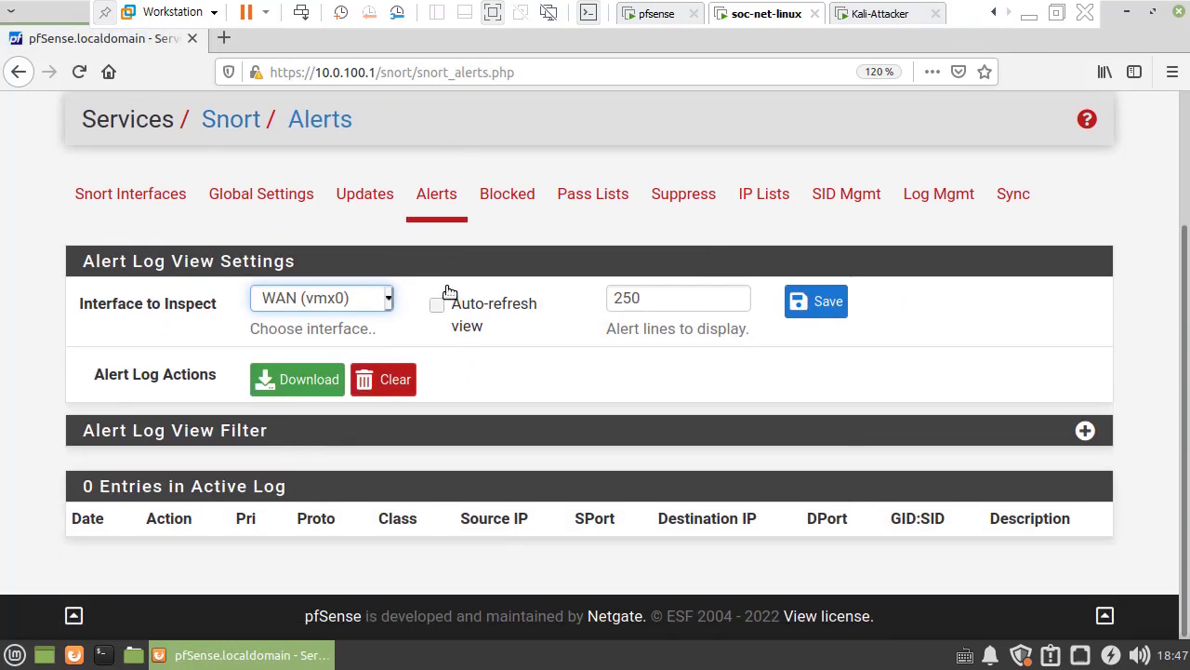
scroll(444, 283, "up", 3)
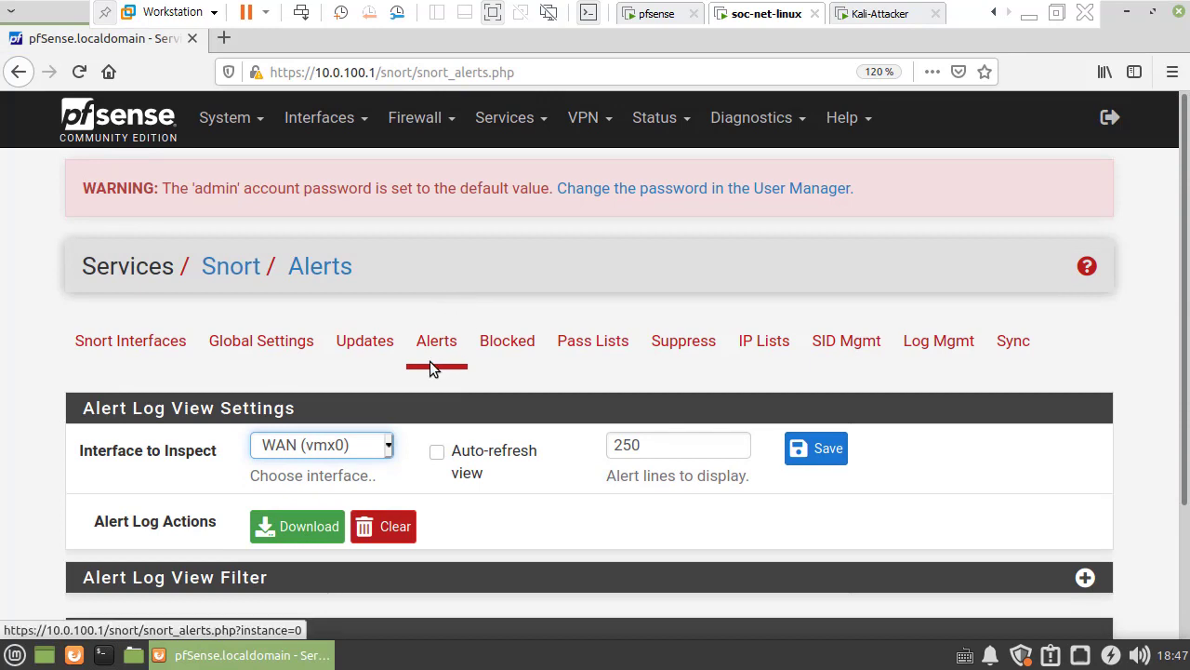
left_click(342, 442)
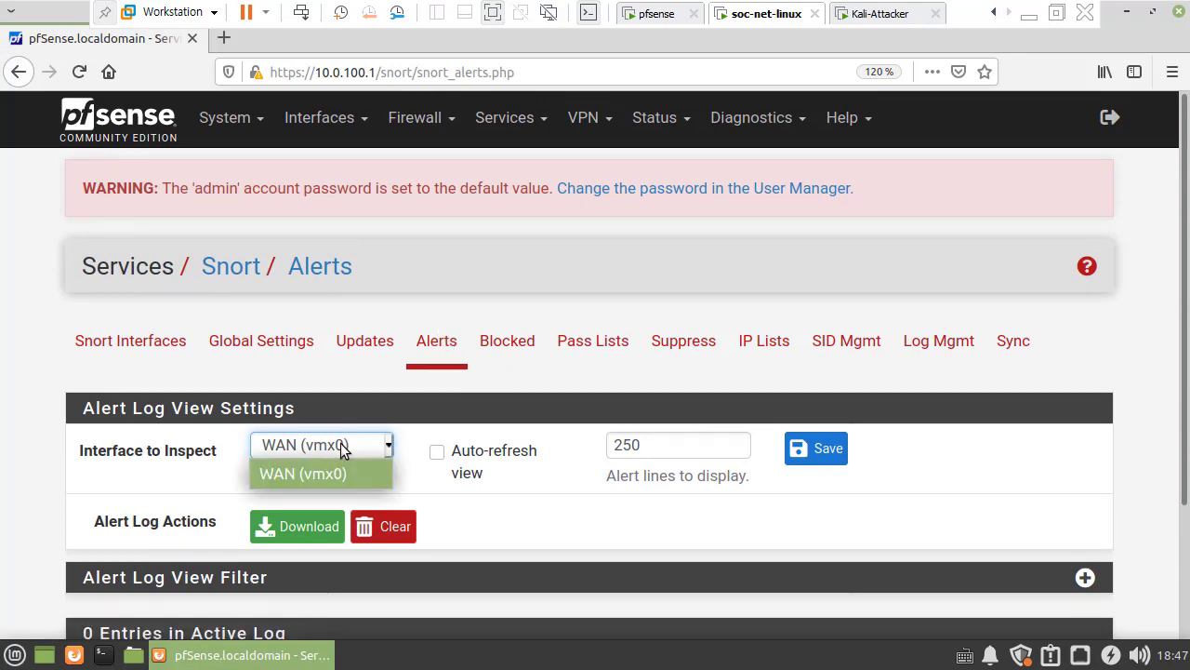
left_click(311, 478)
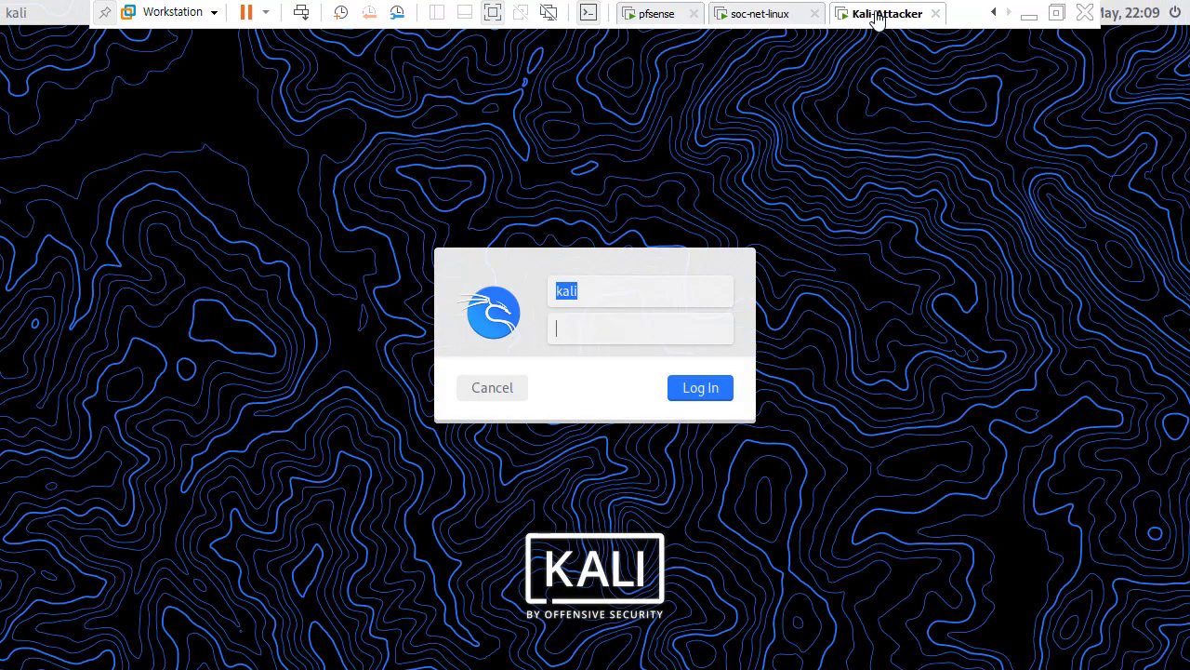
Switch to the Kali-Attacker virtual machine and log in with the account password
left_click(879, 14)
key("Return")
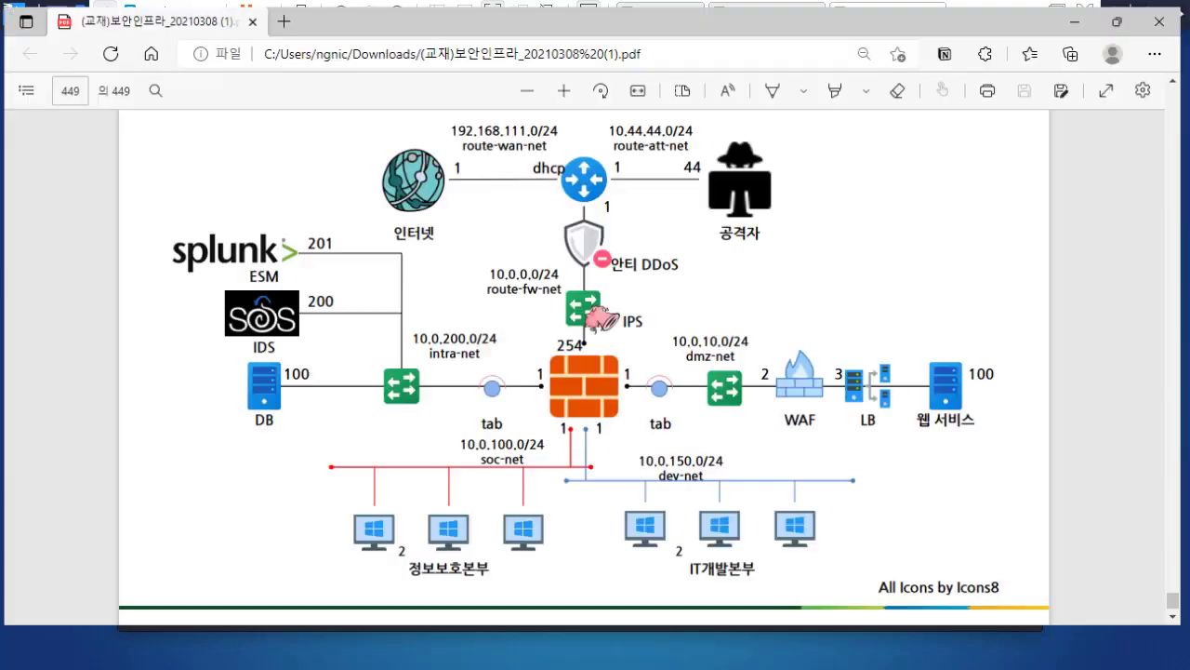
Mark the web service, the attacker's path to it and the IPS on the network diagram, then clear the marks and minimize the PDF
mouse_move(985, 363)
left_mouse_down()
mouse_move(1014, 396)
mouse_move(986, 456)
left_mouse_up()
mouse_move(737, 177)
left_mouse_down()
mouse_move(618, 311)
mouse_move(926, 356)
mouse_move(919, 339)
left_mouse_up()
mouse_move(636, 312)
left_mouse_down()
mouse_move(558, 274)
mouse_move(528, 339)
left_mouse_up()
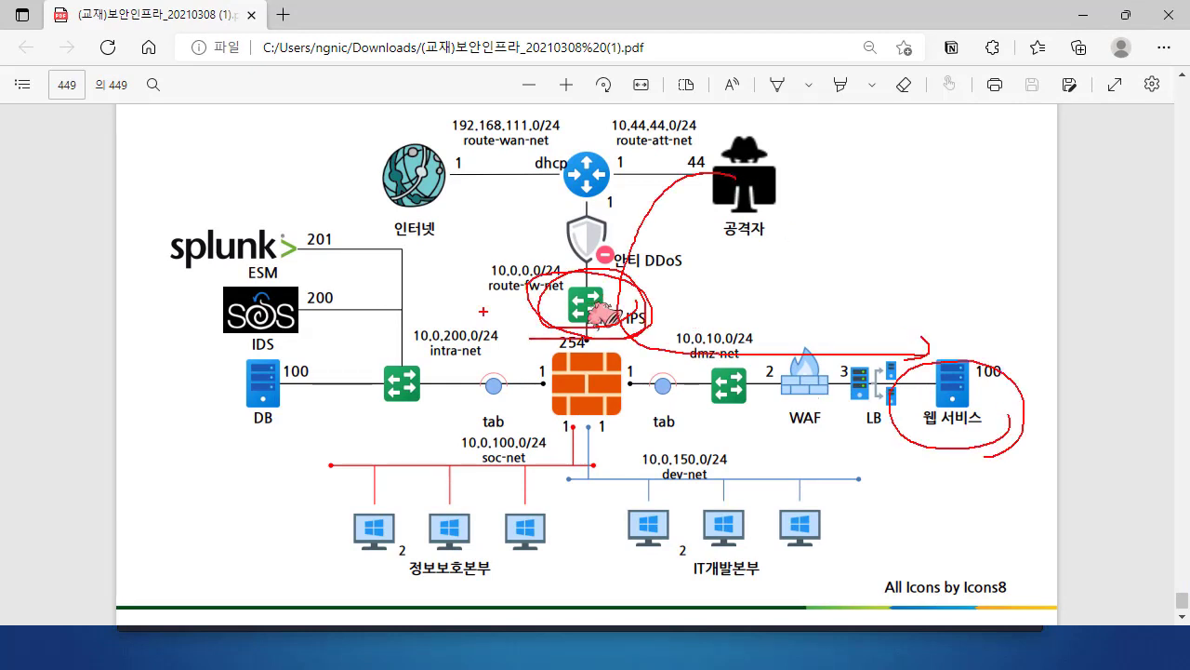
key("Escape")
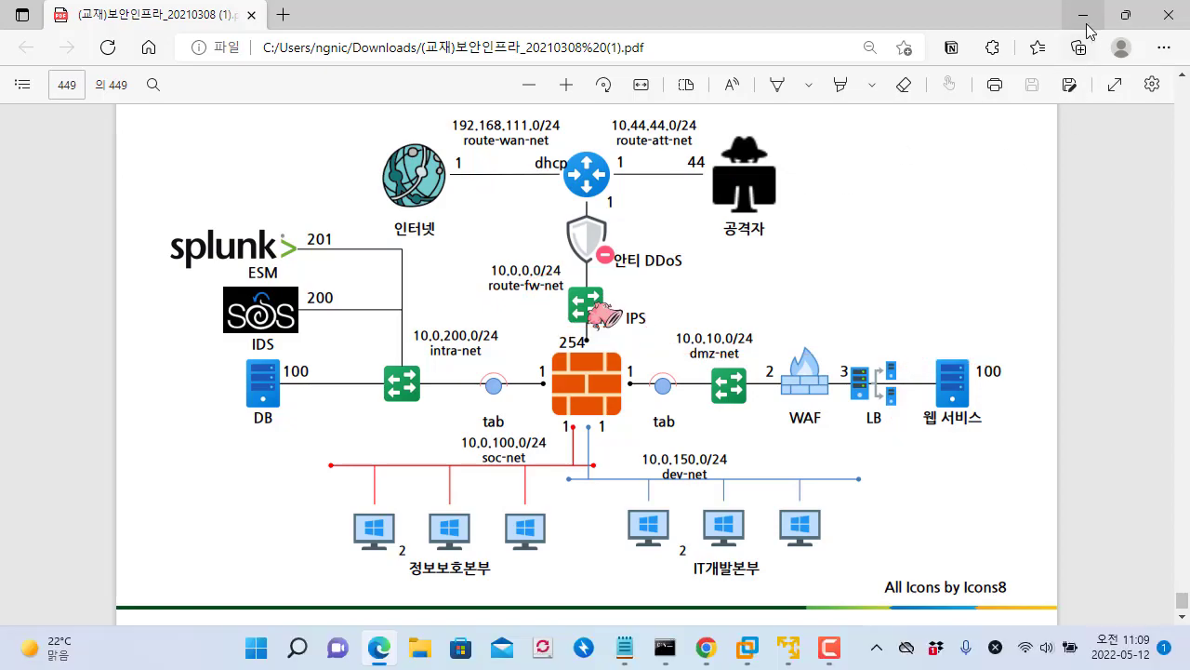
left_click(1083, 14)
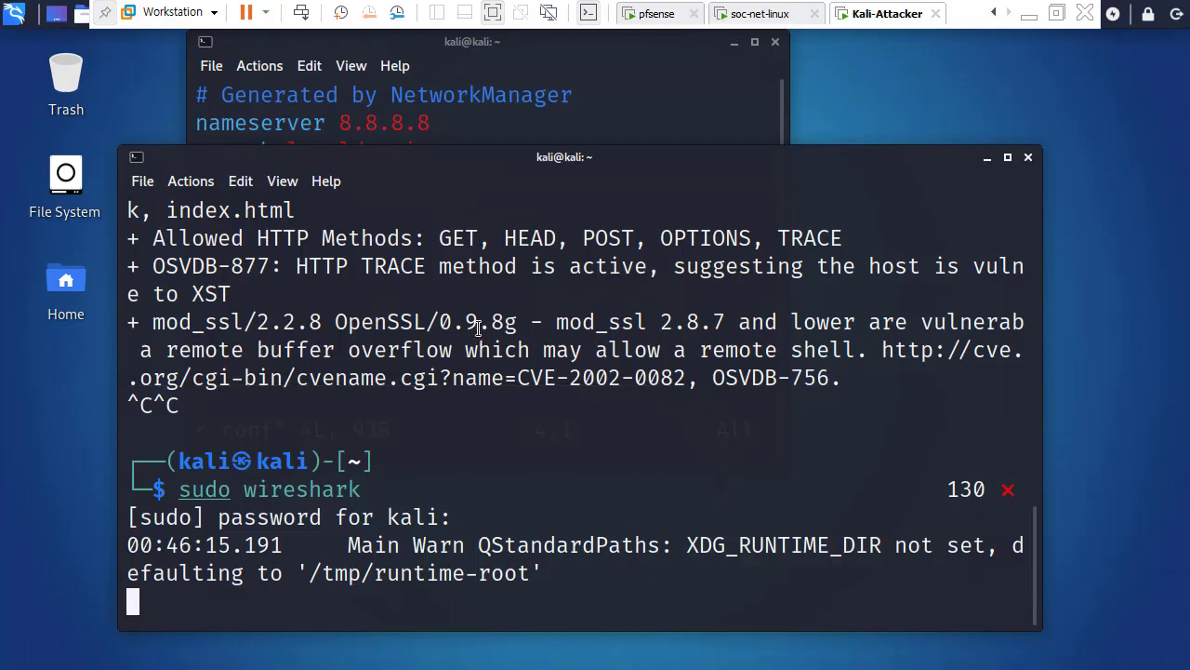
Stop the running Wireshark process in the Kali terminal and clear the terminal output
key("ctrl+c")
type("clear")
key("Return")
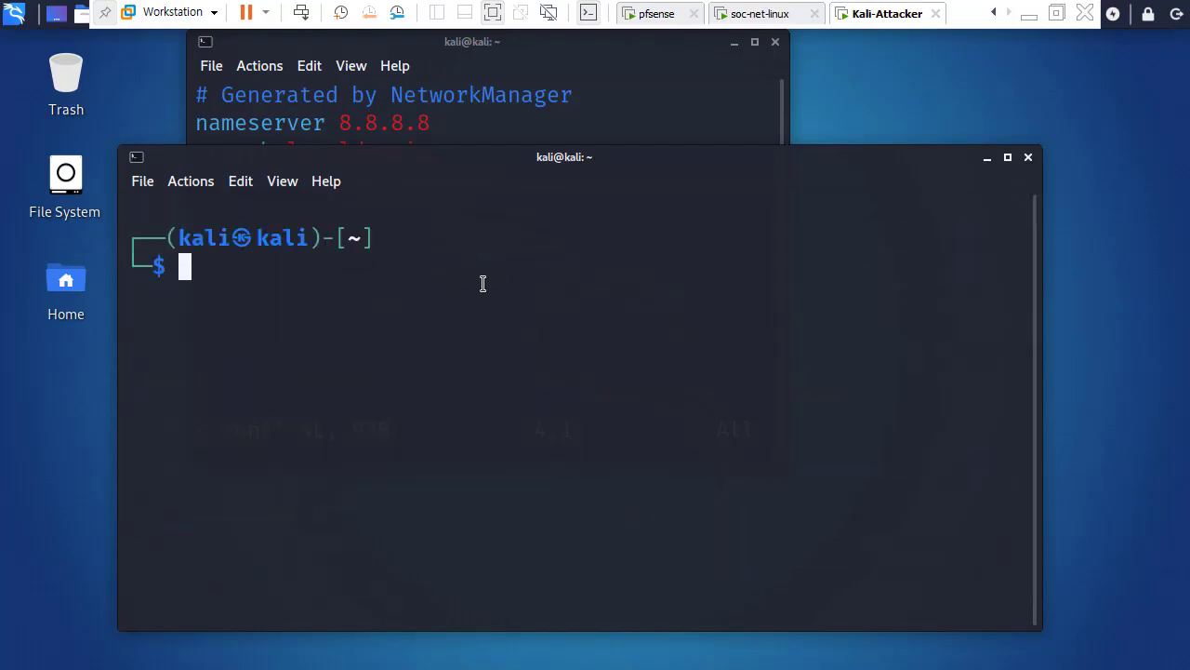
Run sudo nikto -h 10.0.0.254 in the Kali terminal, minimizing the other terminal window and authorizing with the sudo password
type("sudo nikto")
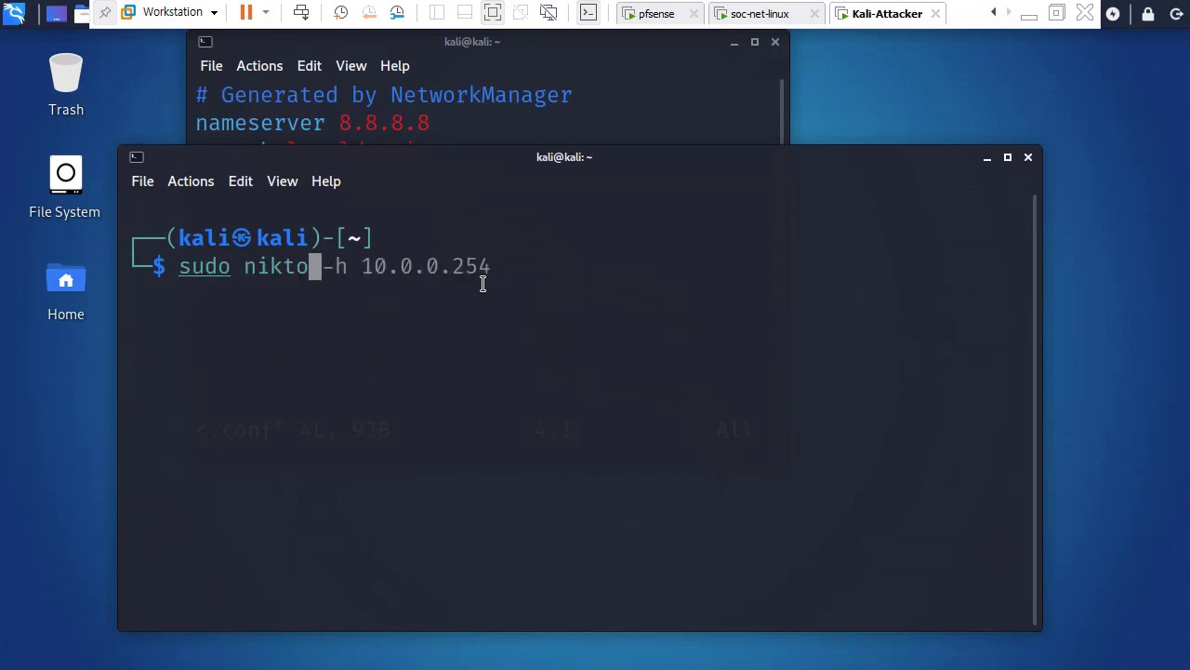
key("Right")
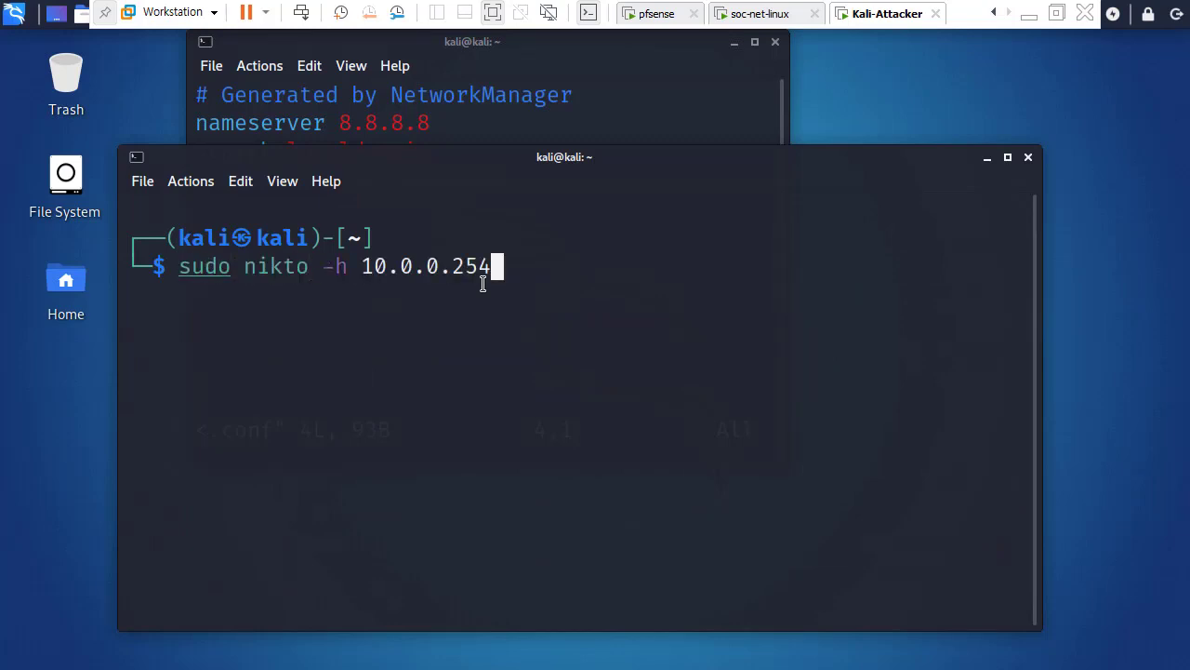
left_click_drag(404, 150, 435, 154)
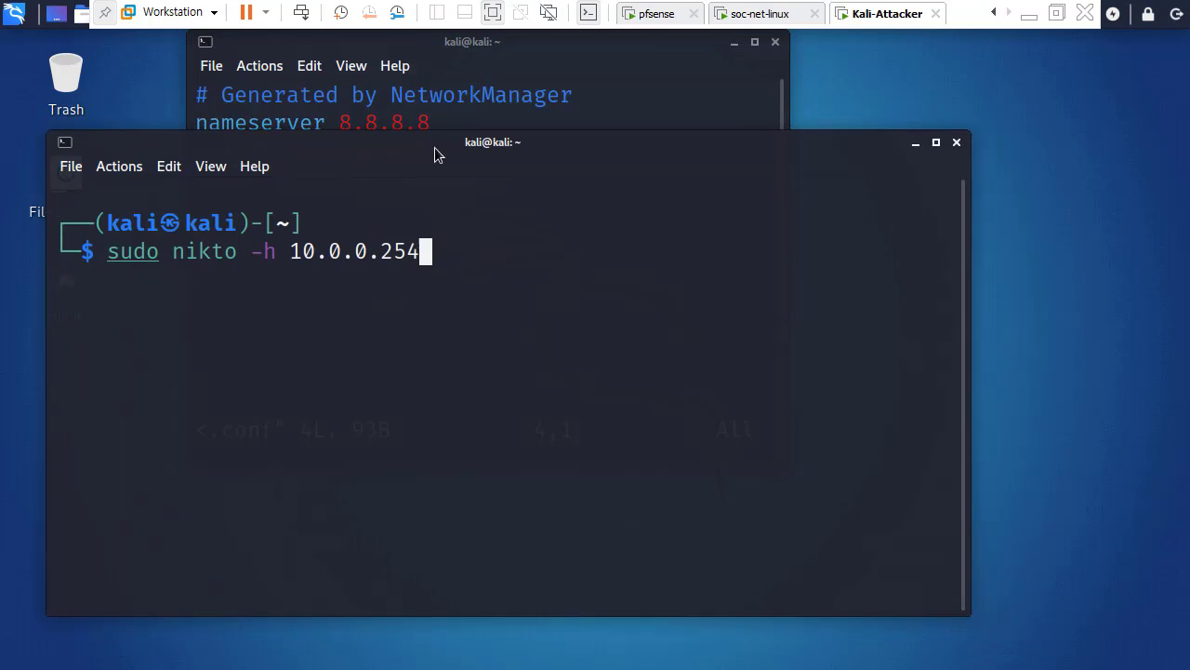
left_click(734, 43)
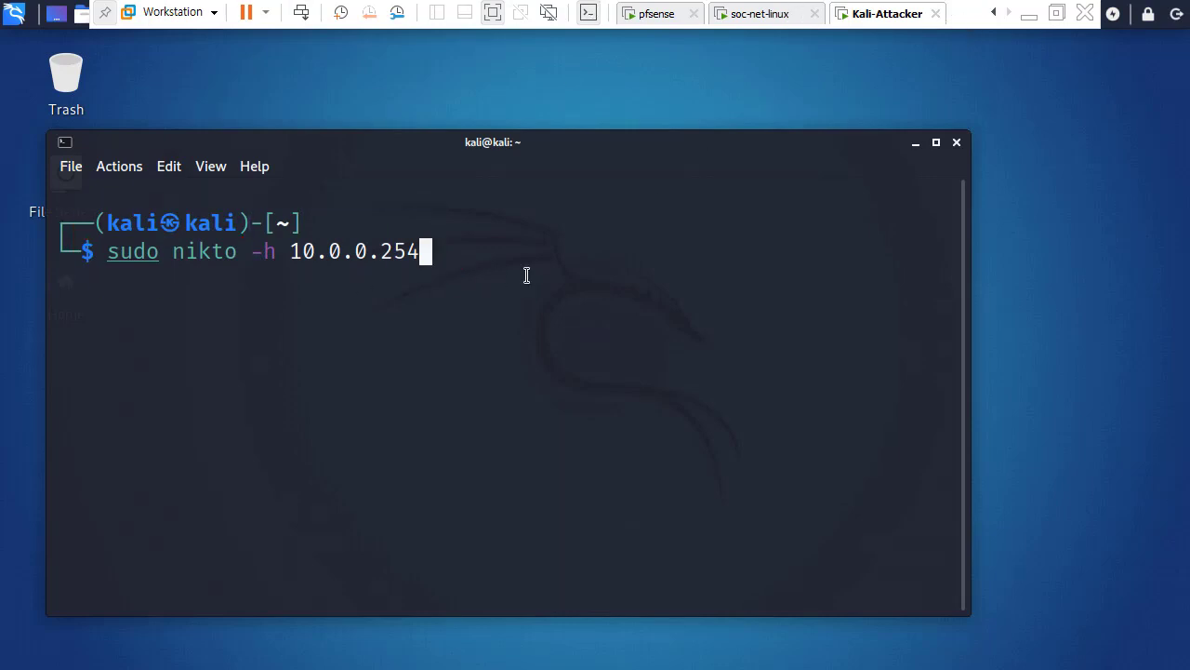
key("Return")
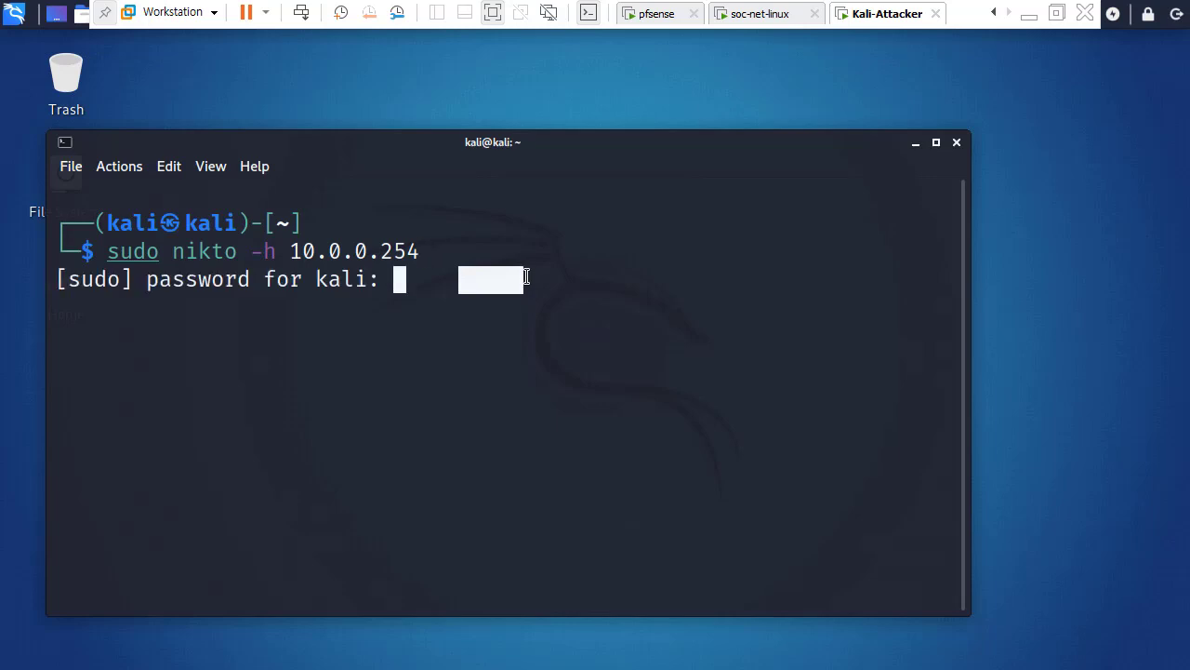
key("Return")
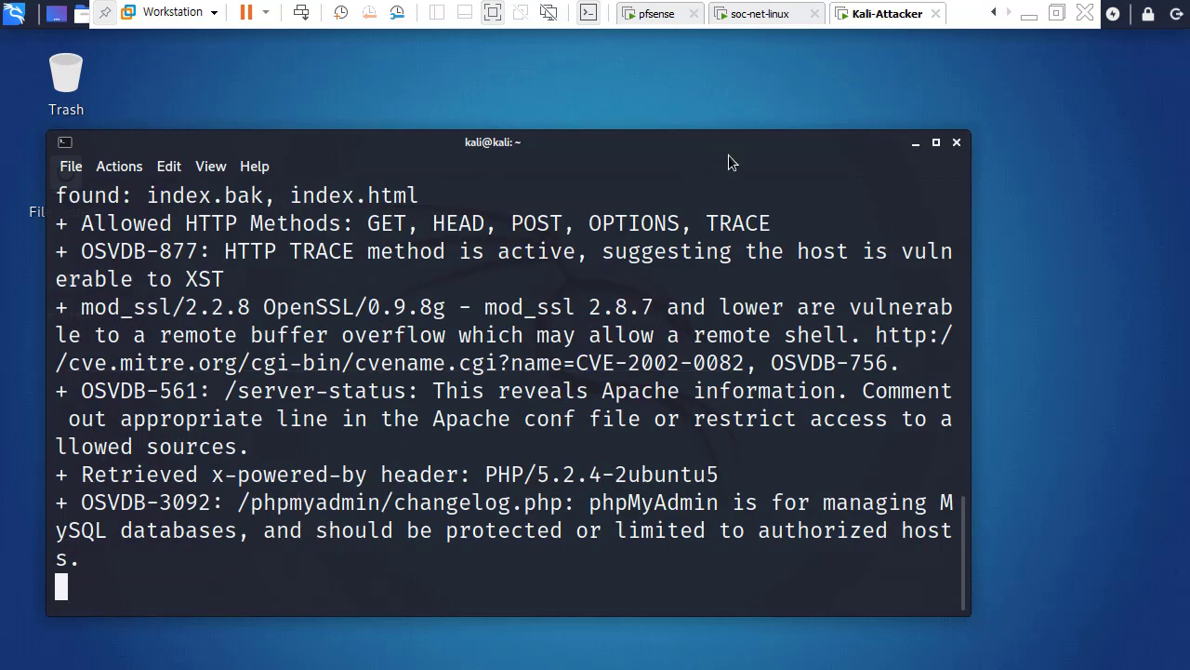
Switch to the soc-net-linux machine, reload the Snort alerts and examine the WAN alert entries' sources, destinations and descriptions
left_click(760, 14)
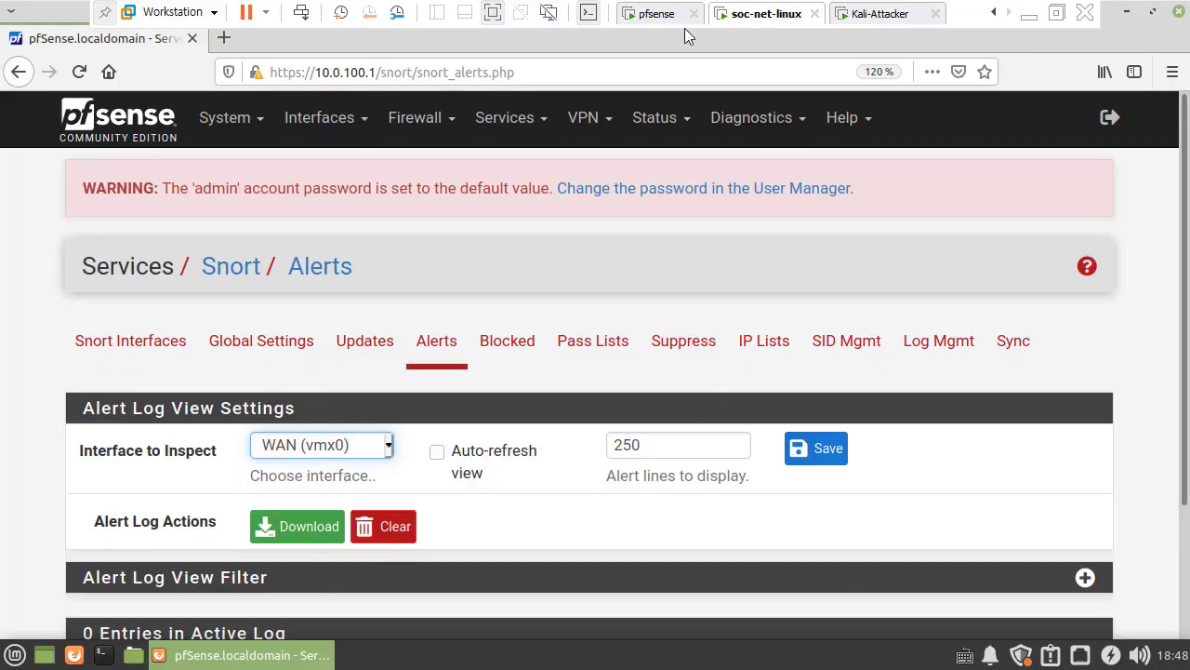
left_click(439, 349)
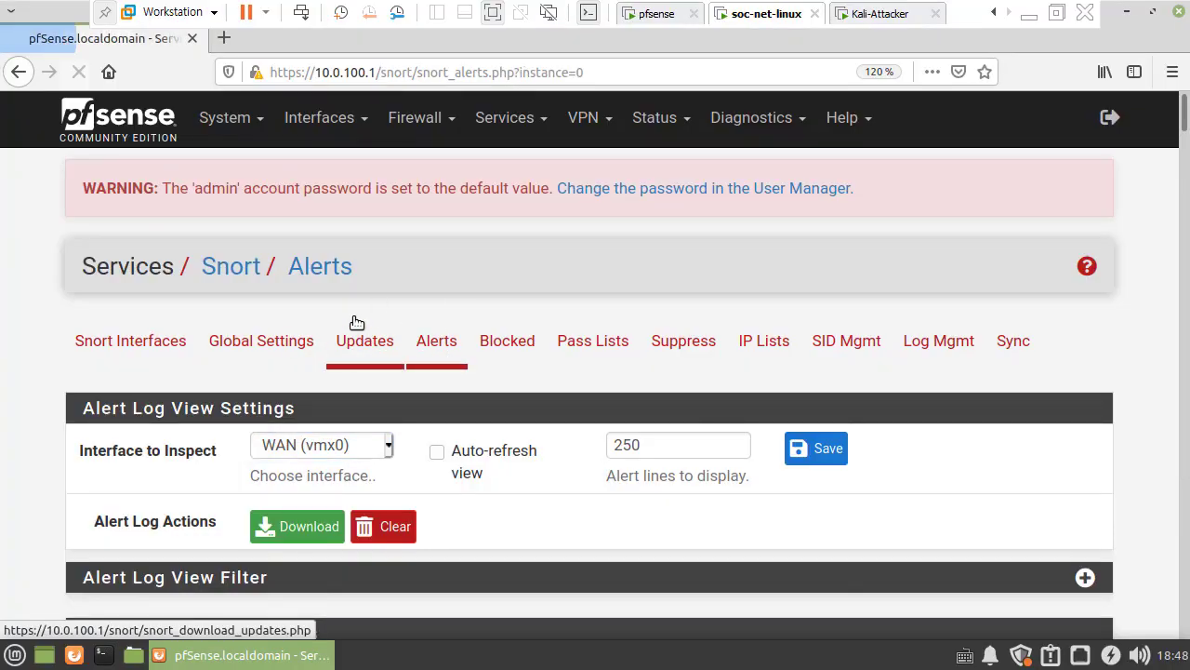
scroll(356, 322, "down", 5)
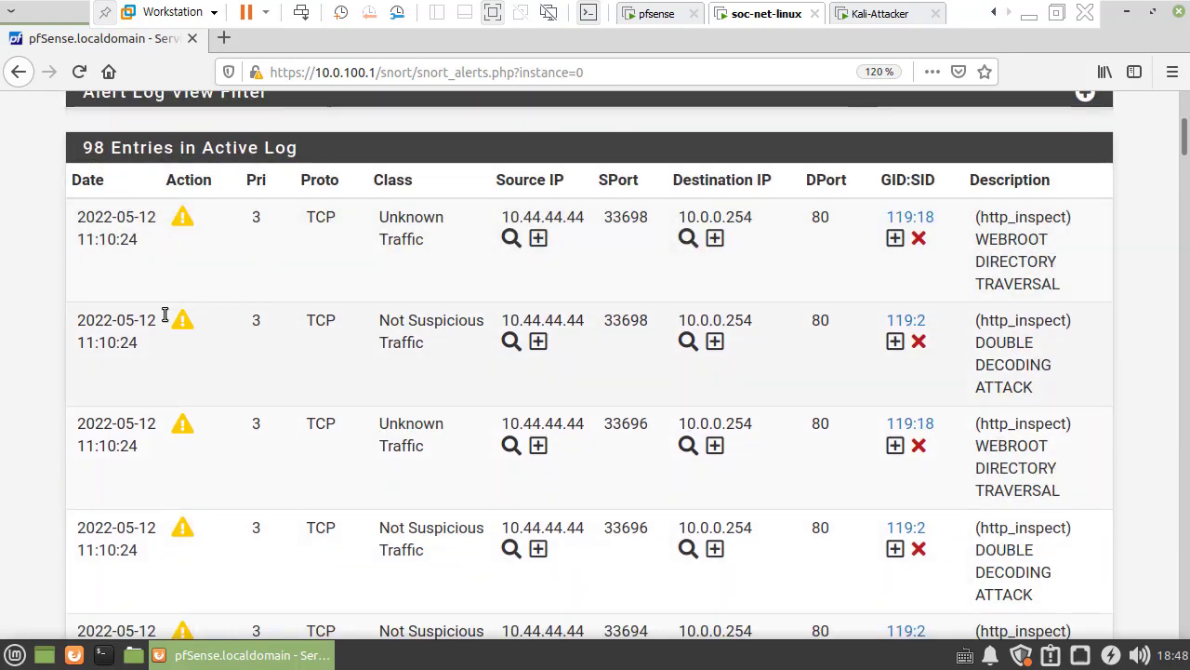
scroll(416, 405, "down", 15)
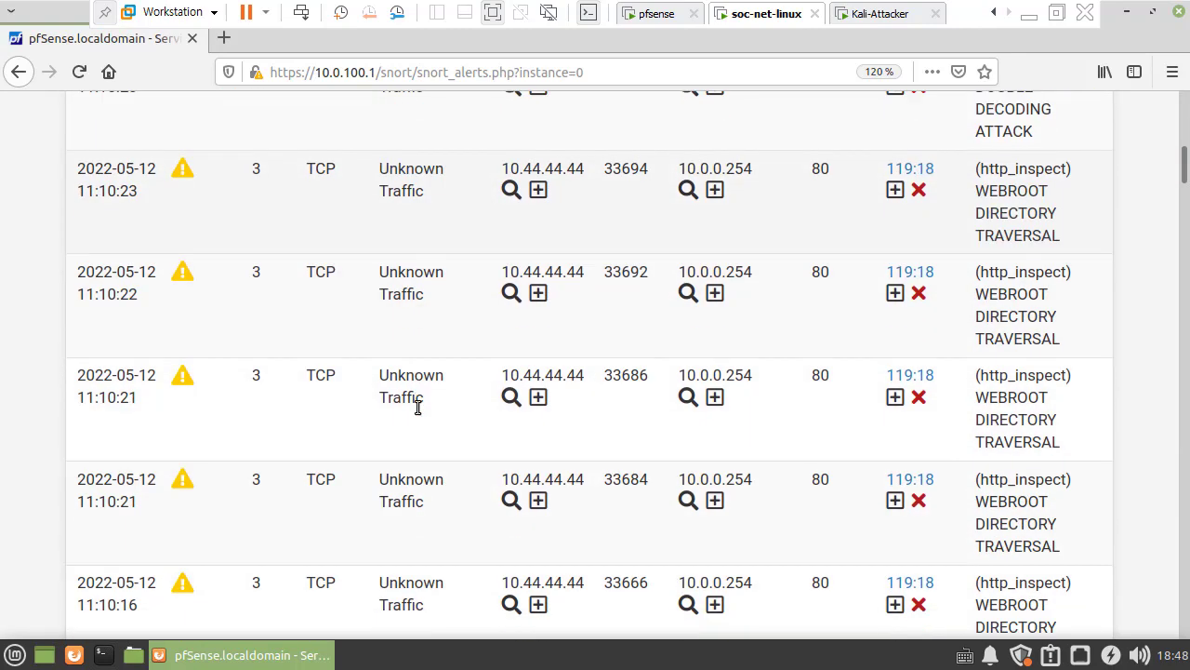
scroll(416, 405, "down", 4)
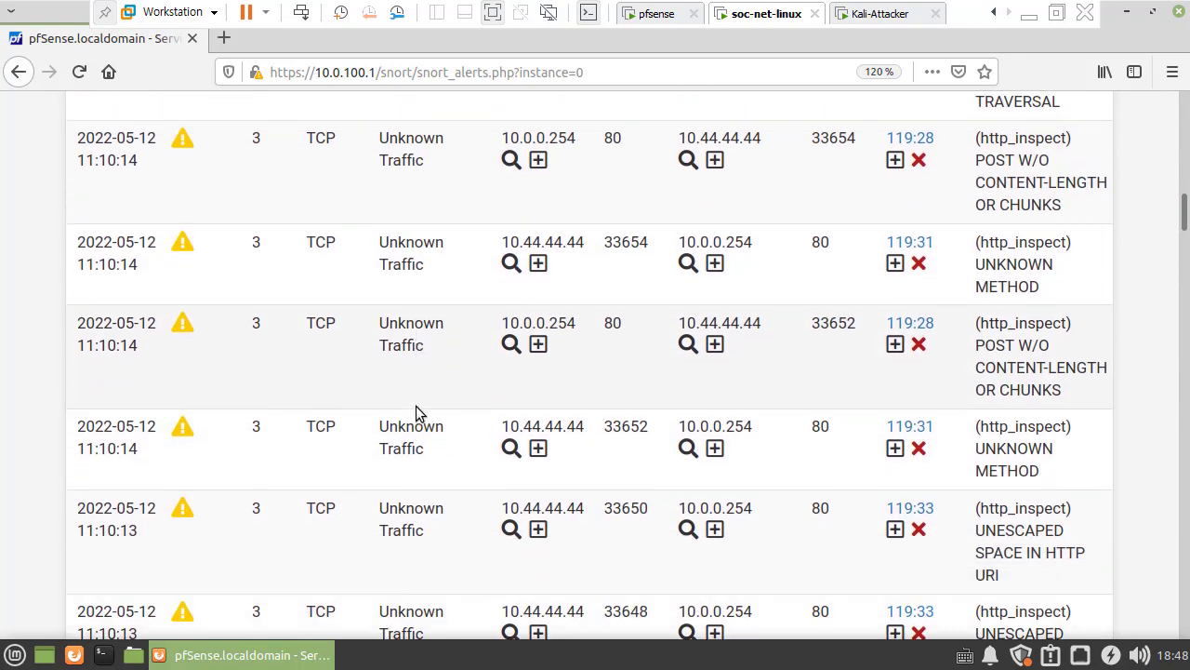
scroll(416, 405, "up", 7)
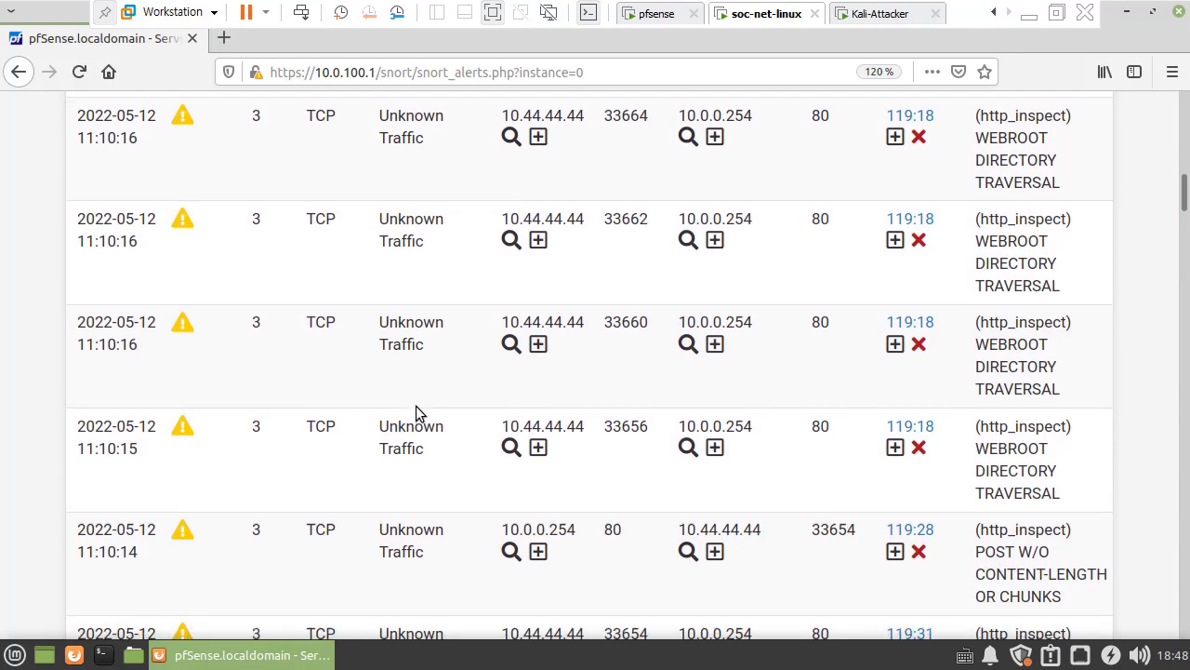
scroll(415, 405, "up", 1)
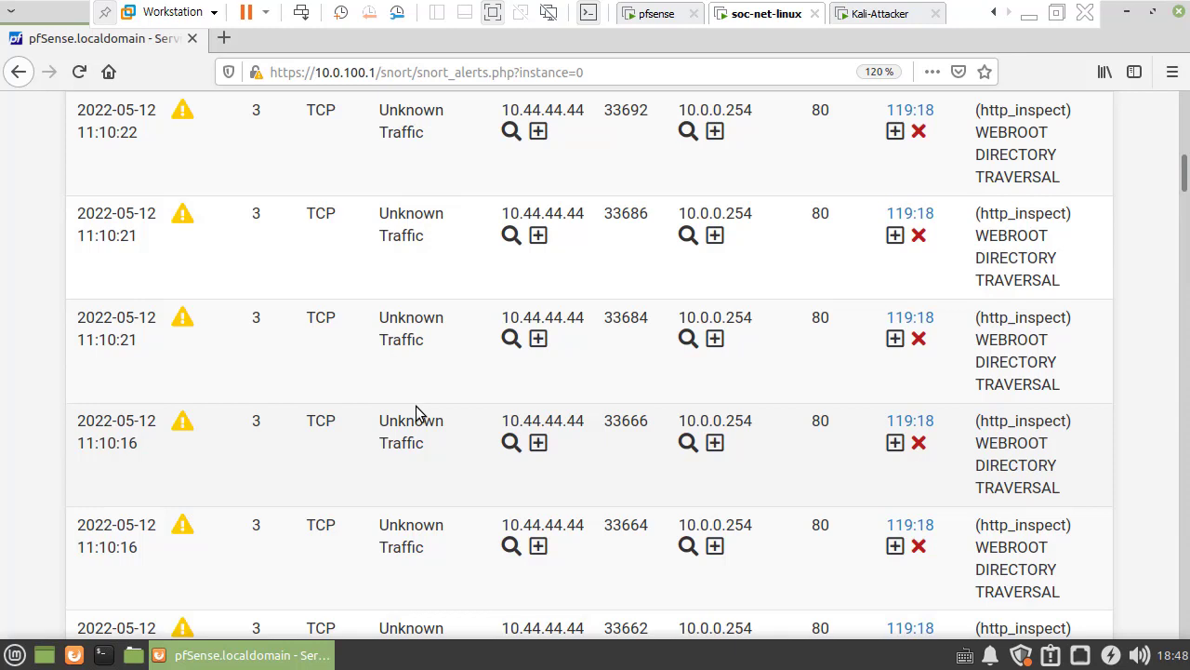
scroll(440, 451, "up", 10)
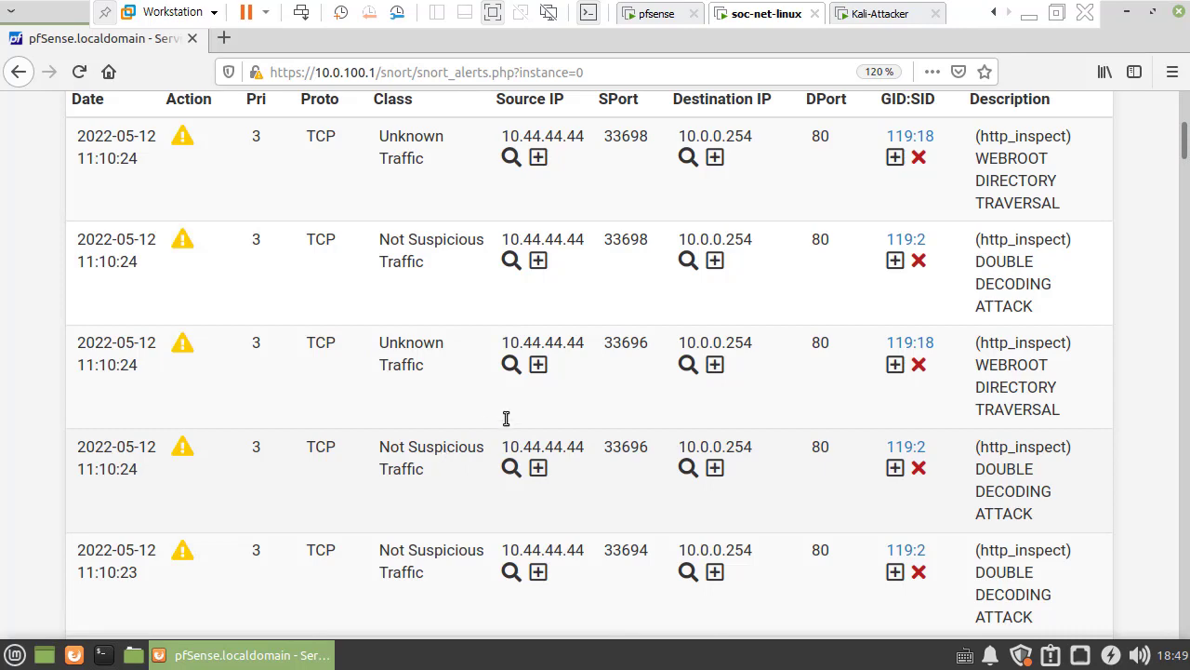
scroll(508, 419, "up", 5)
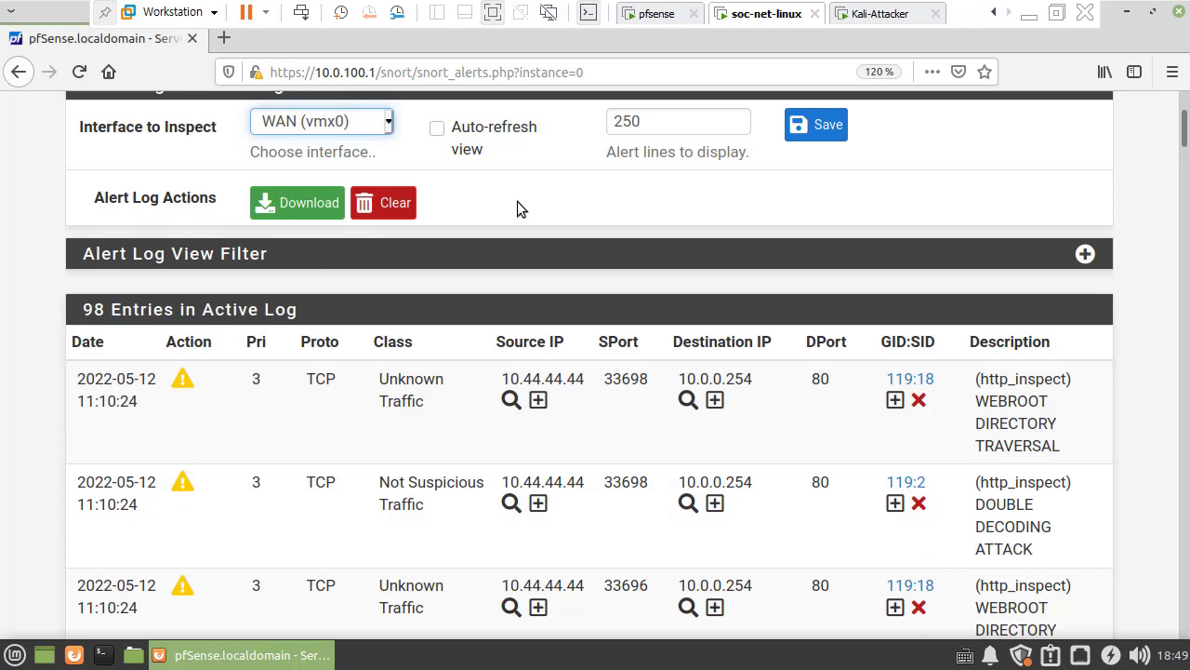
left_click(518, 203)
scroll(519, 208, "up", 3)
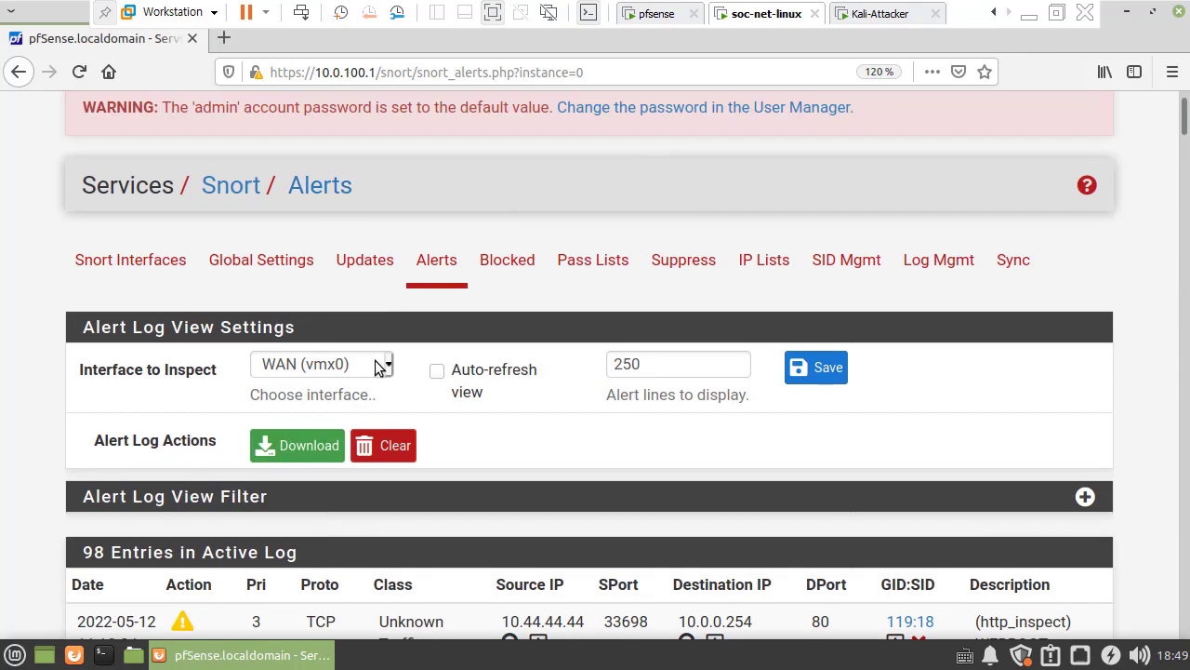
scroll(814, 478, "down", 1)
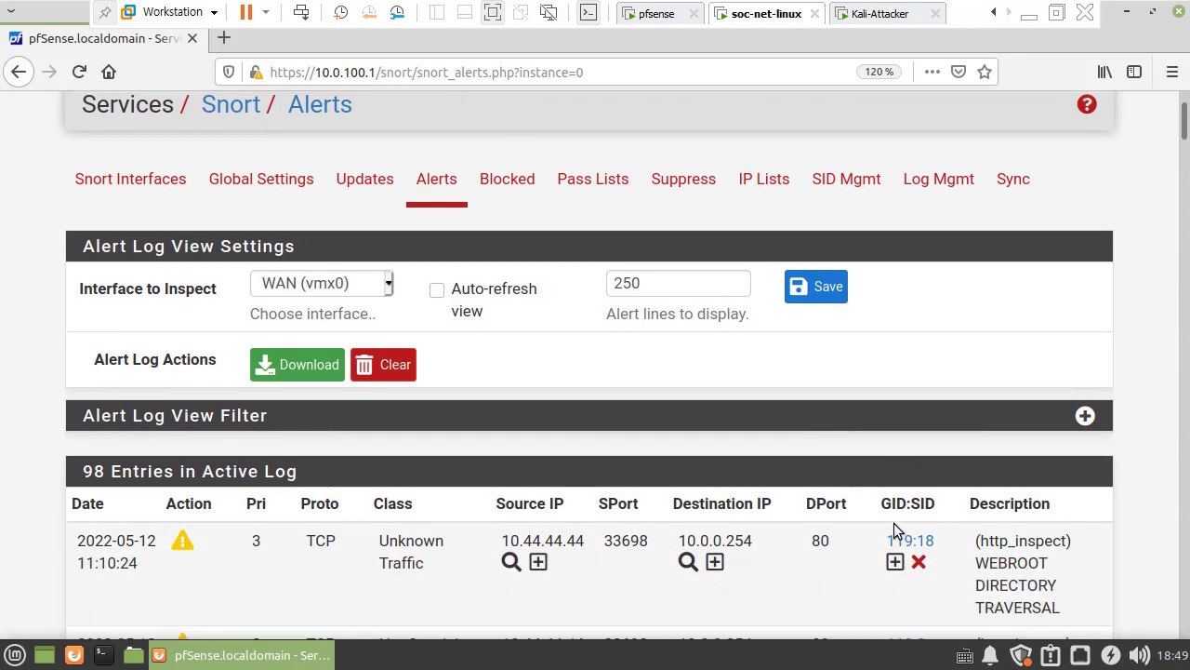